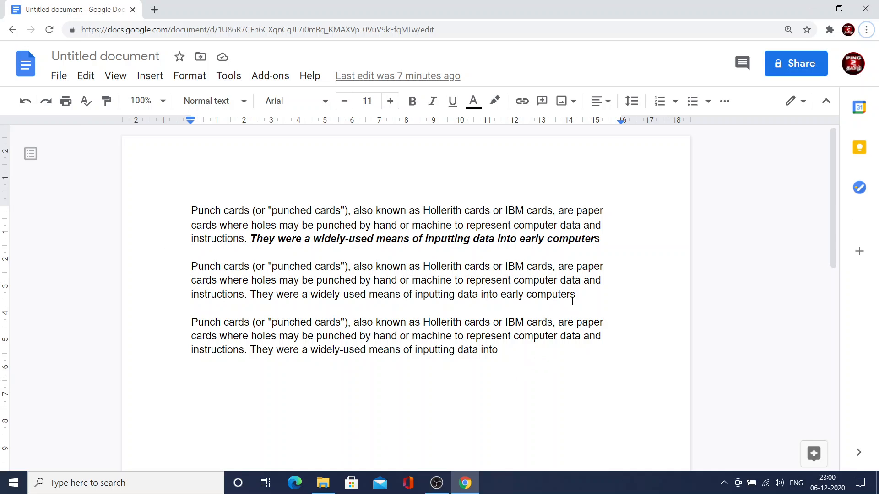
Delete "early computers" from the end of the second paragraph, undo the deletion, and redo it.
drag(576, 295, 504, 298)
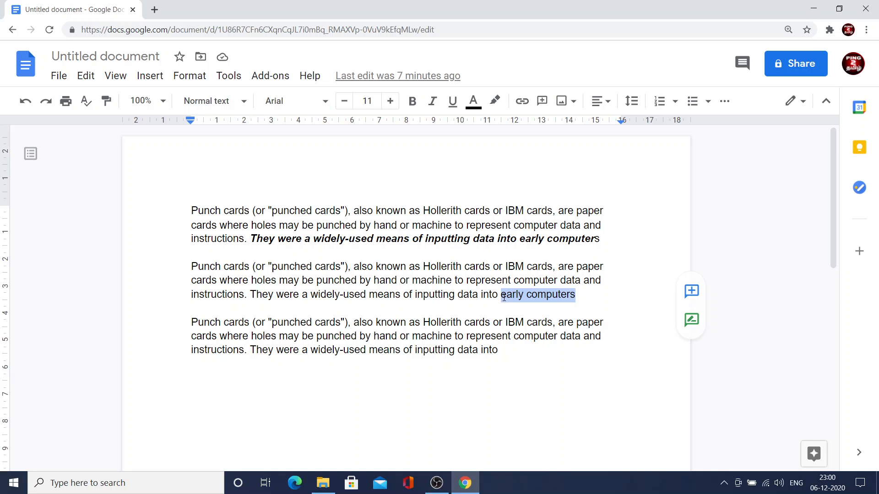
key(BackSpace)
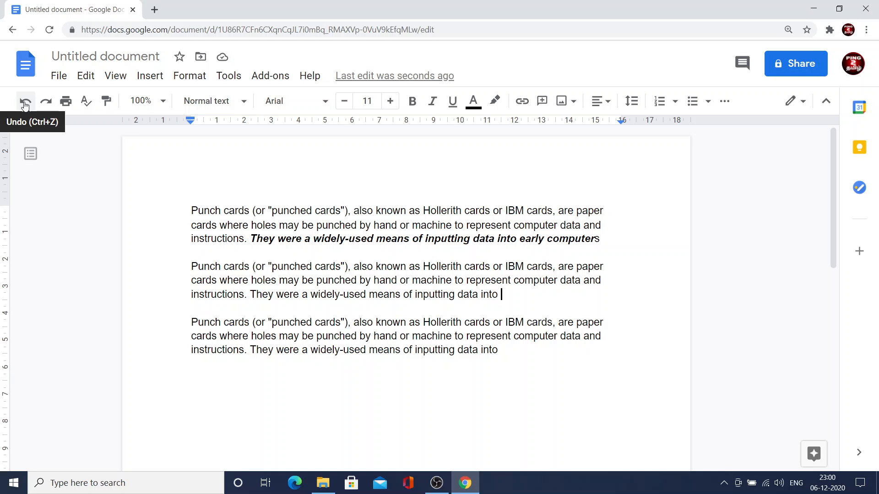
click(25, 104)
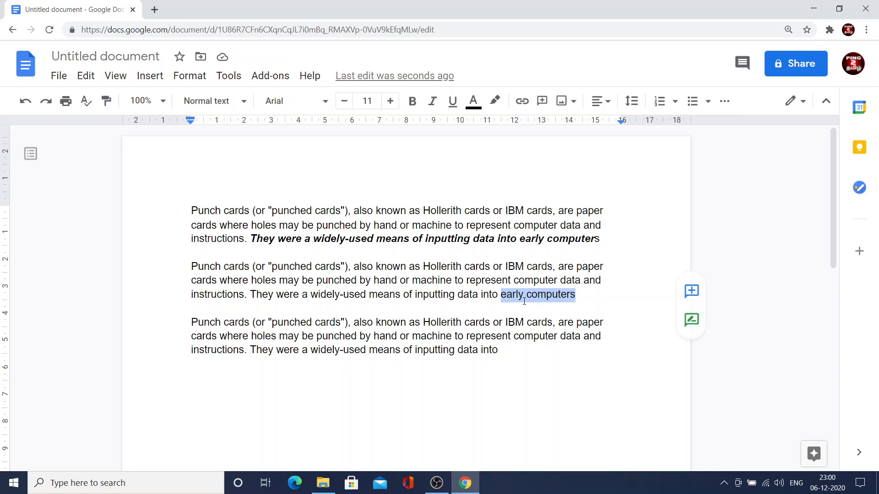
click(46, 105)
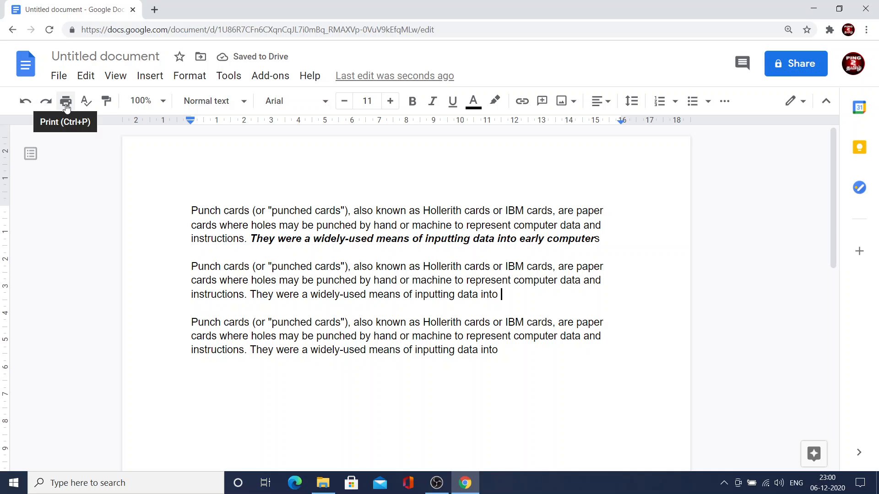
Examine the print options for pages, colour, paper size, margins and scale, and leave the print preview without printing.
click(66, 104)
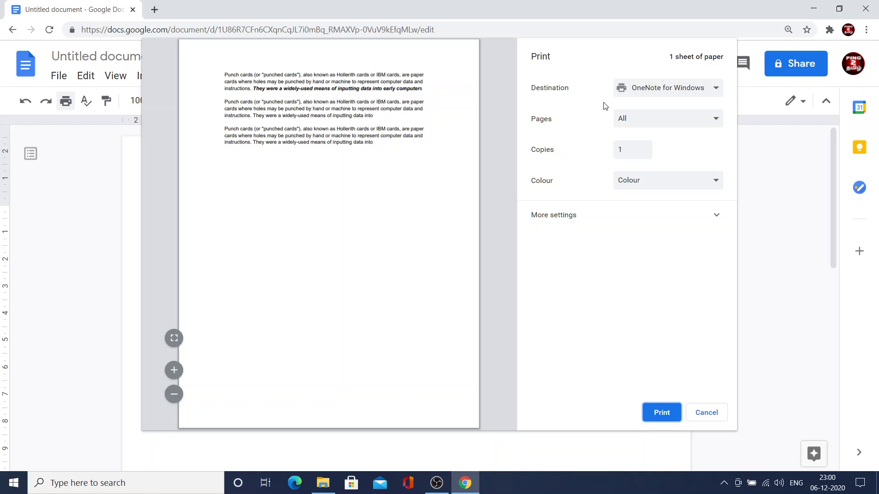
click(636, 123)
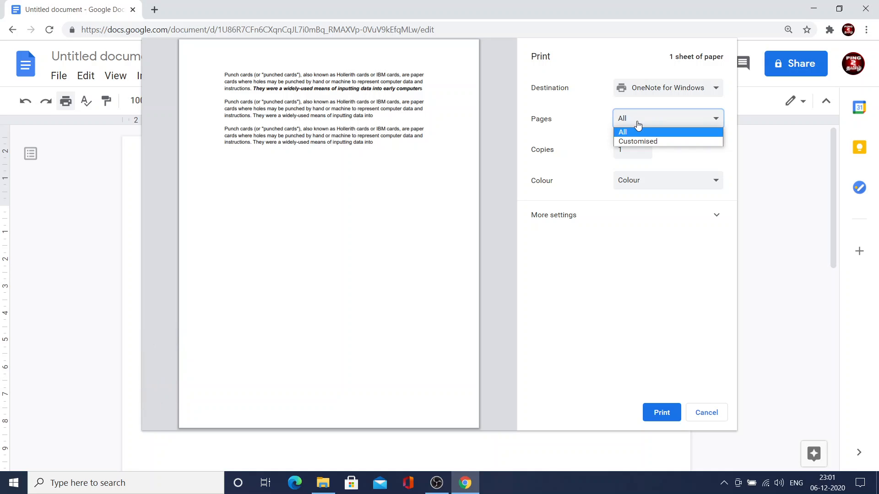
click(580, 123)
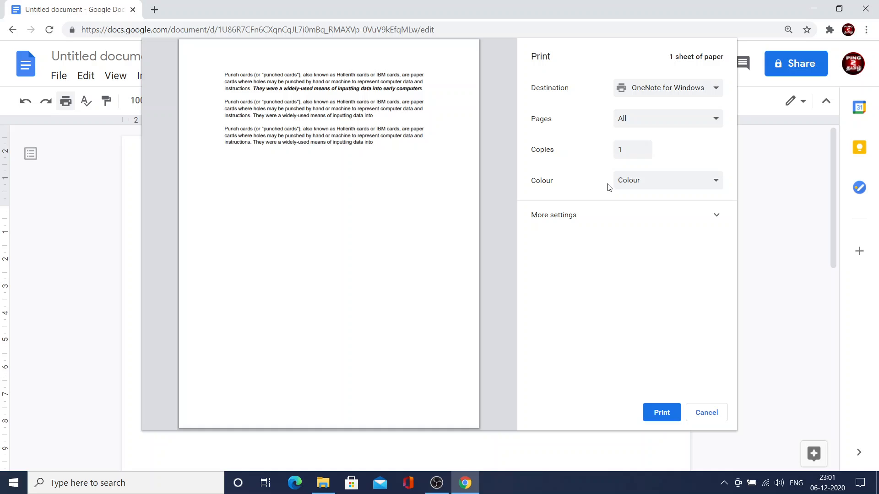
click(622, 183)
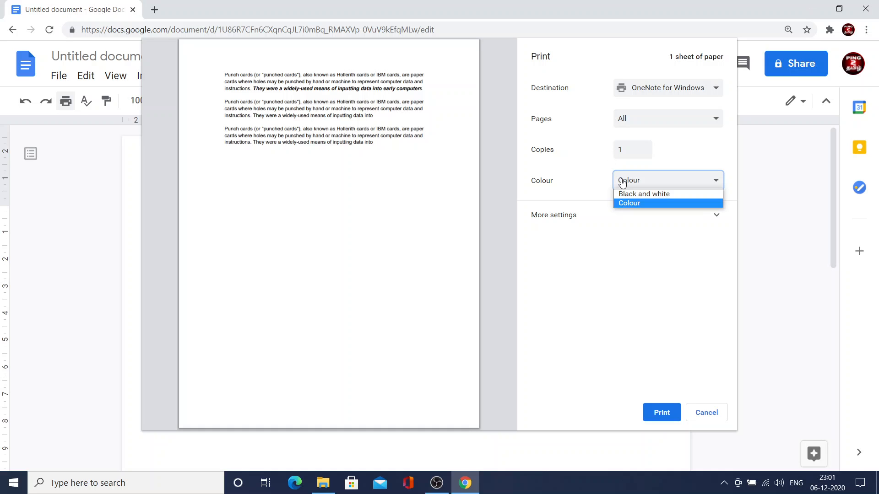
click(623, 218)
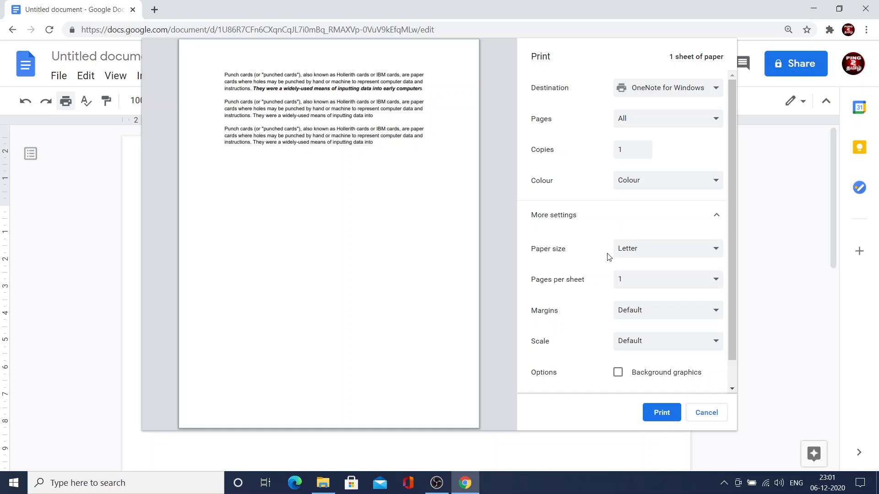
click(626, 251)
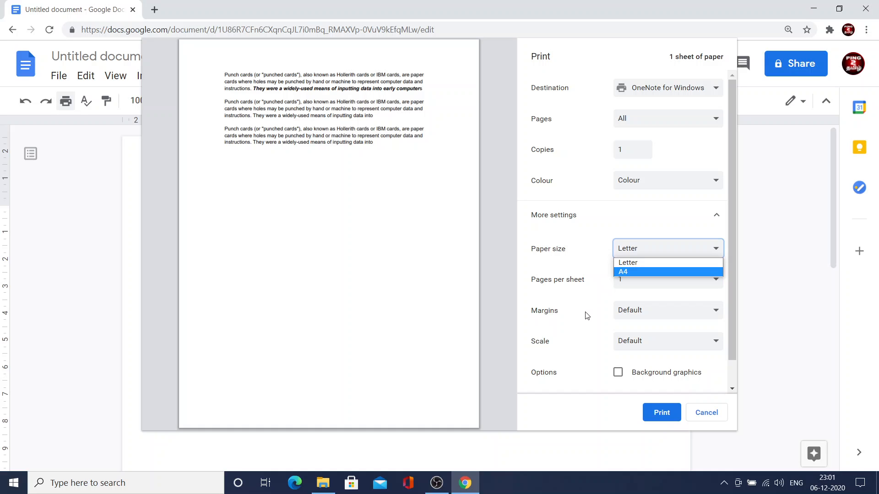
click(658, 311)
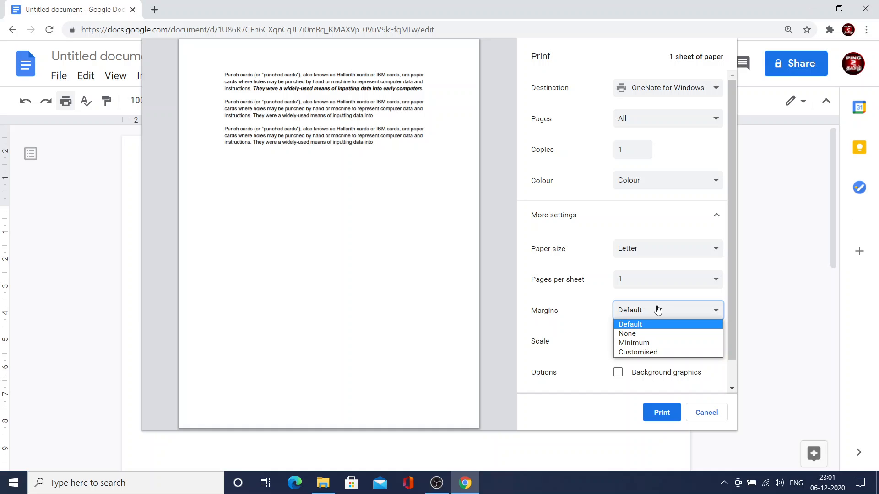
click(611, 309)
click(627, 341)
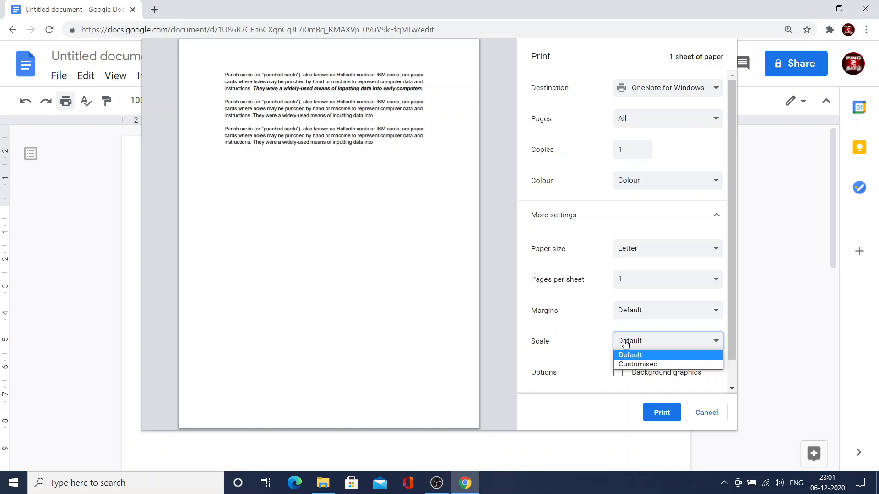
click(567, 339)
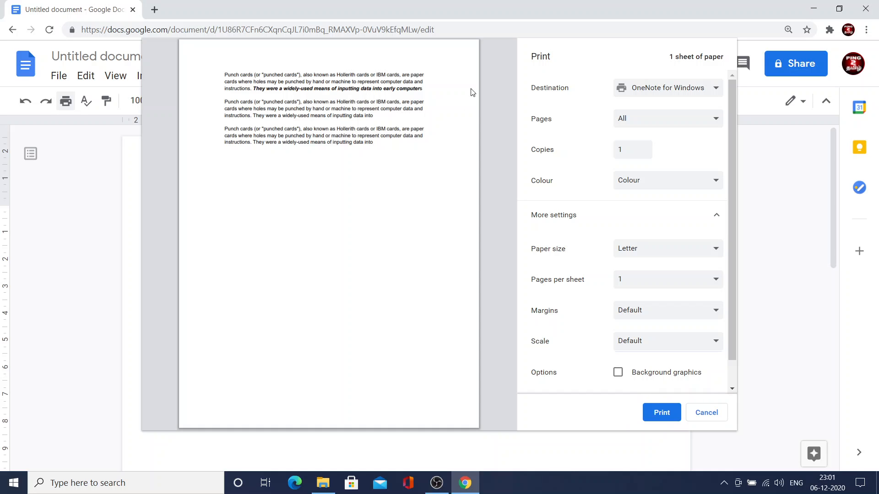
click(703, 413)
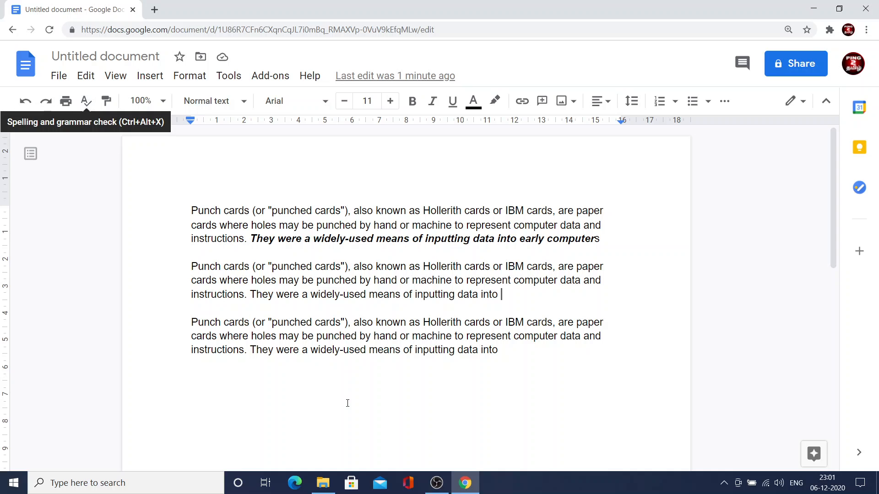
Enter "appla" and "school" on separate lines below the third paragraph, with a blank line above them.
click(510, 360)
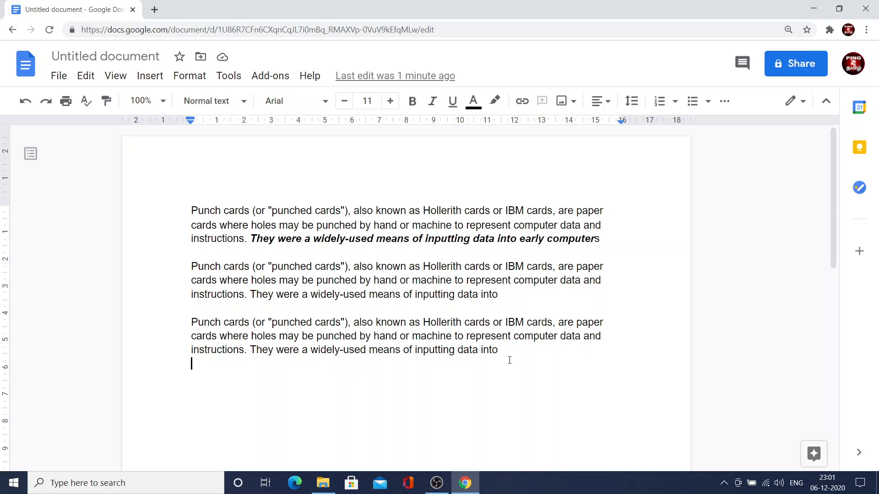
key(Return)
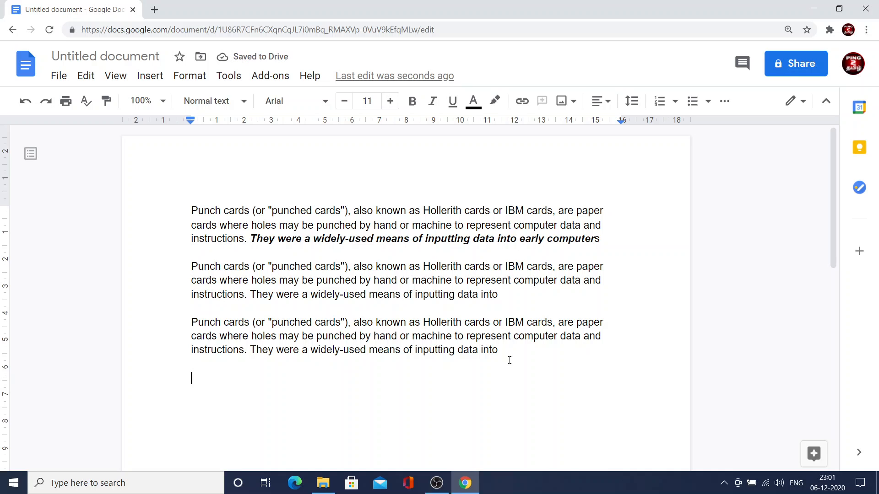
text(appla)
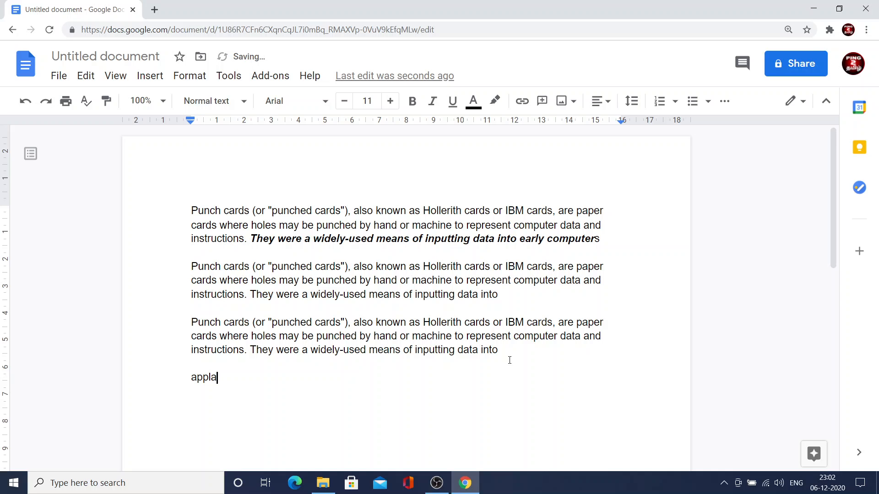
key(Return)
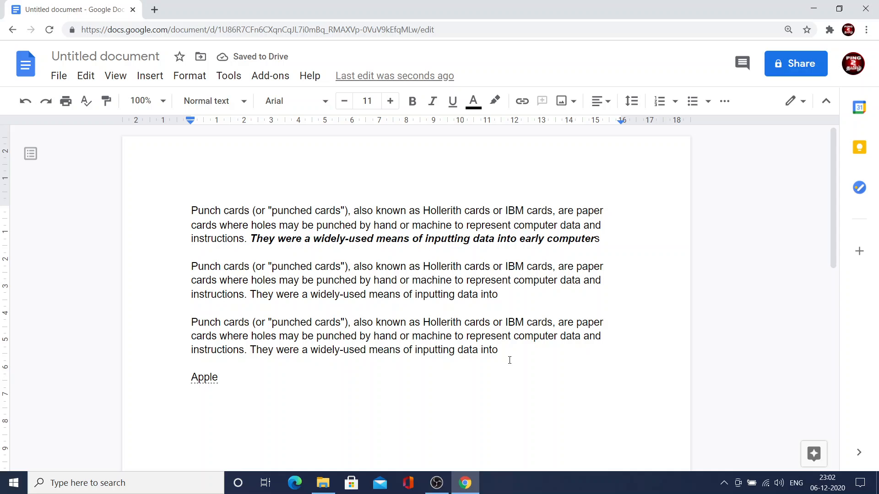
text(sc)
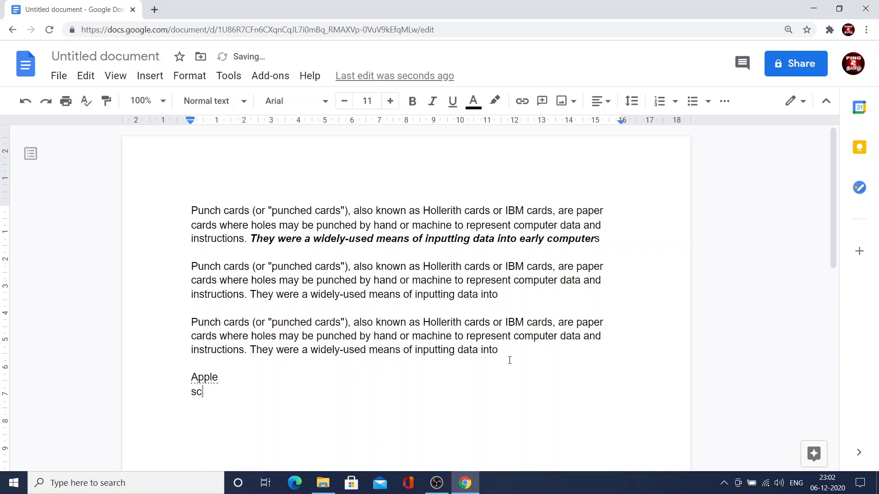
text(hoo)
text(l)
key(Return)
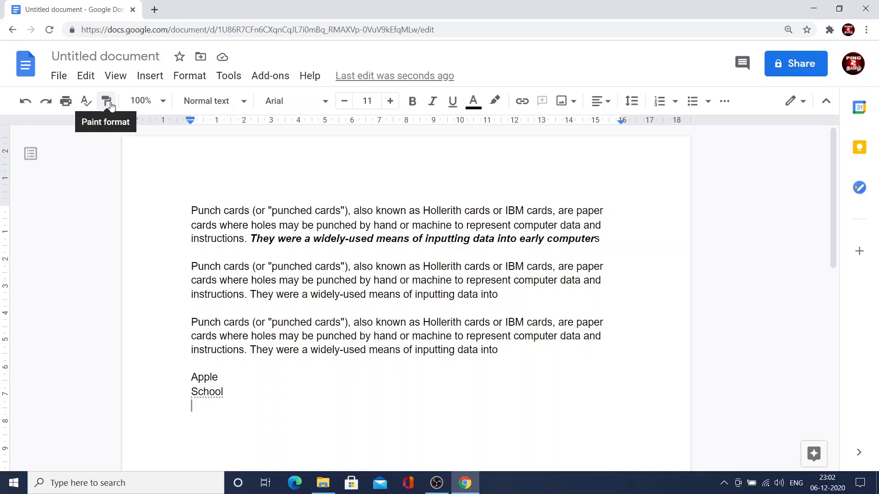
click(415, 105)
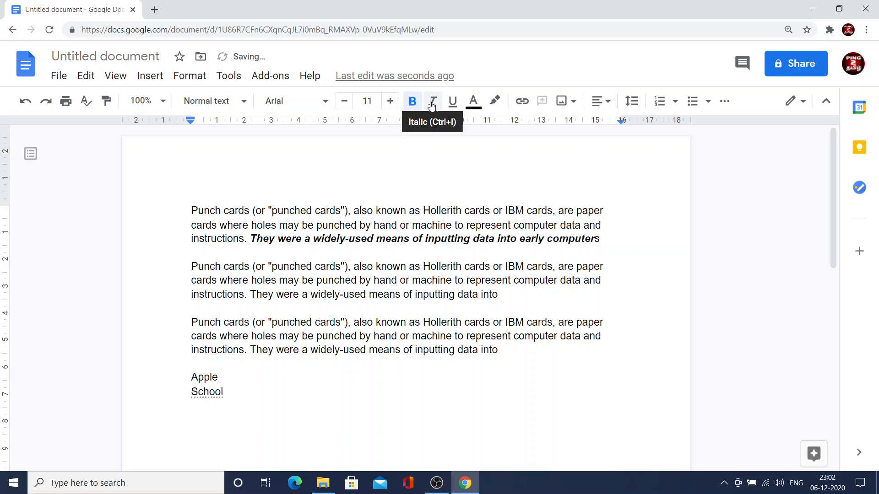
click(432, 105)
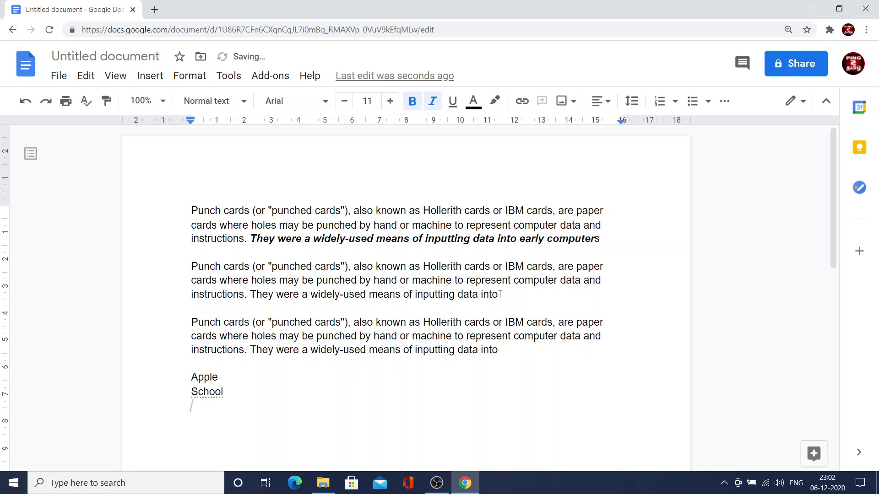
drag(500, 294, 250, 295)
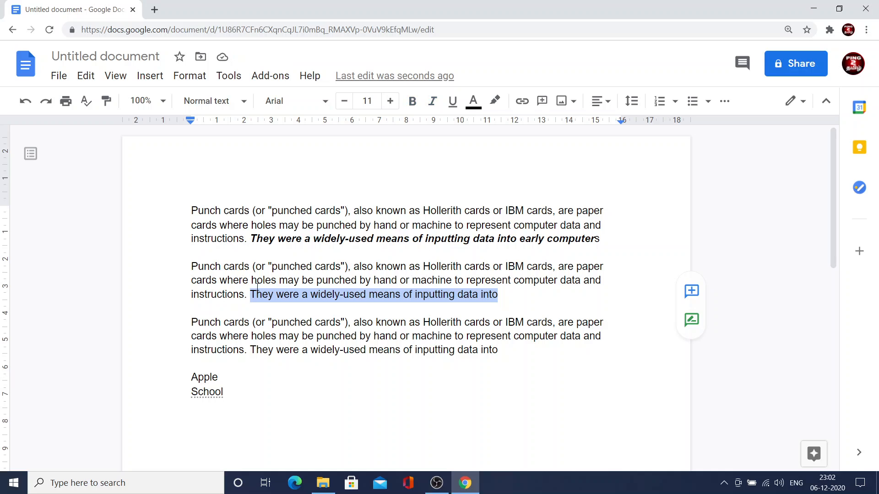
click(105, 101)
click(508, 297)
Make "They were a widely-used means of inputting data into" in the second paragraph bold and italic.
drag(508, 296, 250, 294)
click(412, 101)
click(431, 108)
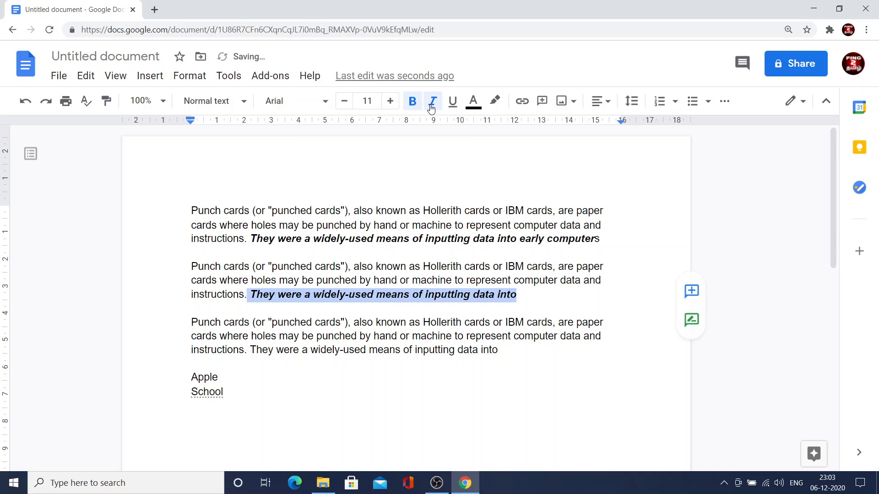
Copy the second paragraph's bold italic formatting onto "They were a widely-used means of inputting data int" in the third paragraph with Paint format.
click(106, 101)
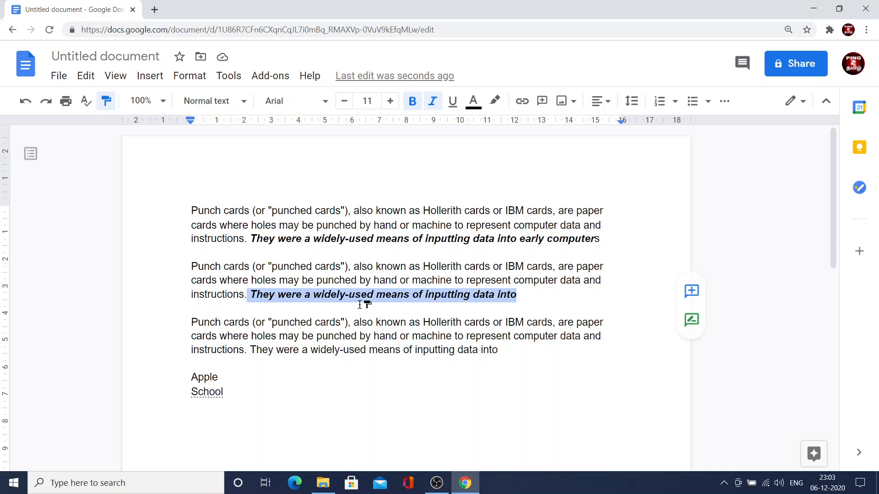
scroll(360, 304, down, 1)
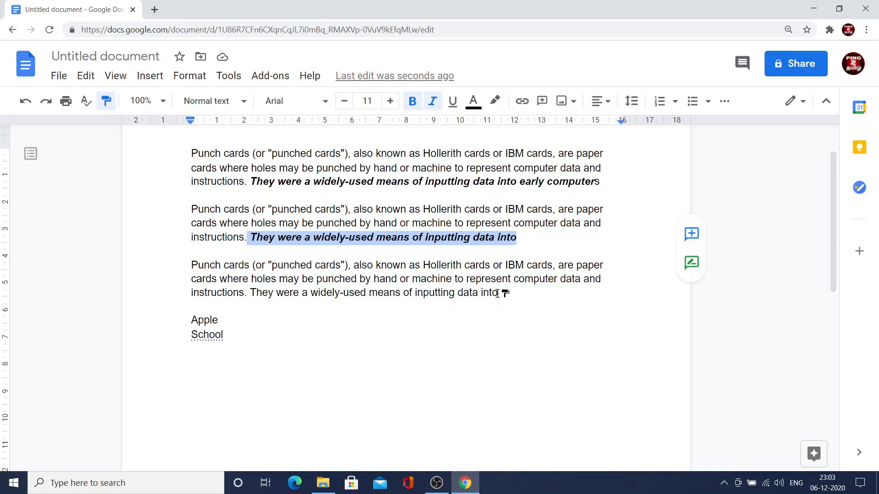
drag(497, 293, 255, 295)
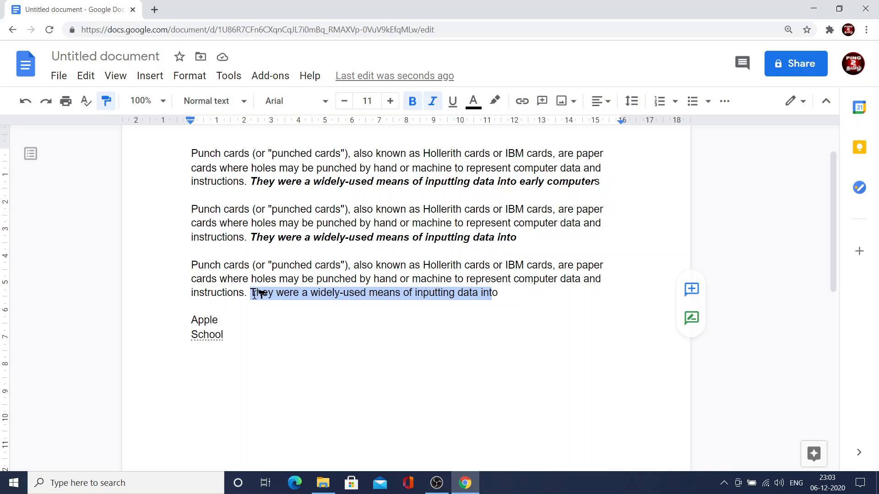
drag(254, 295, 253, 294)
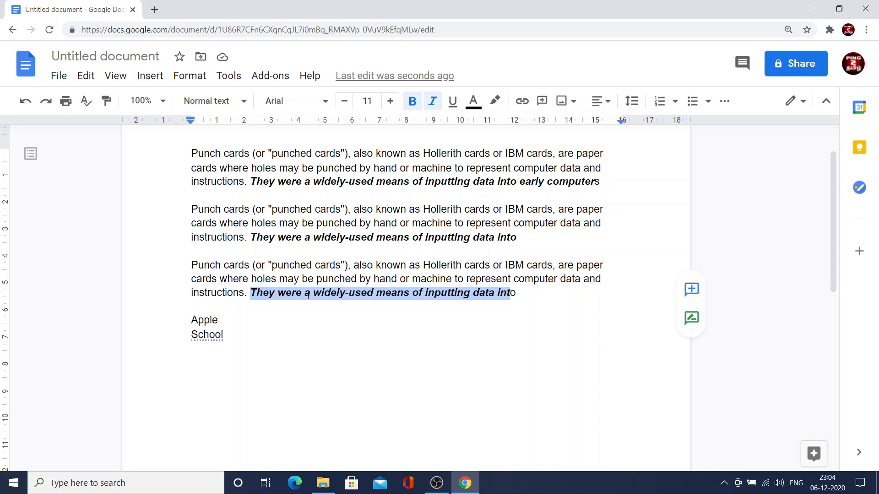
drag(193, 265, 554, 268)
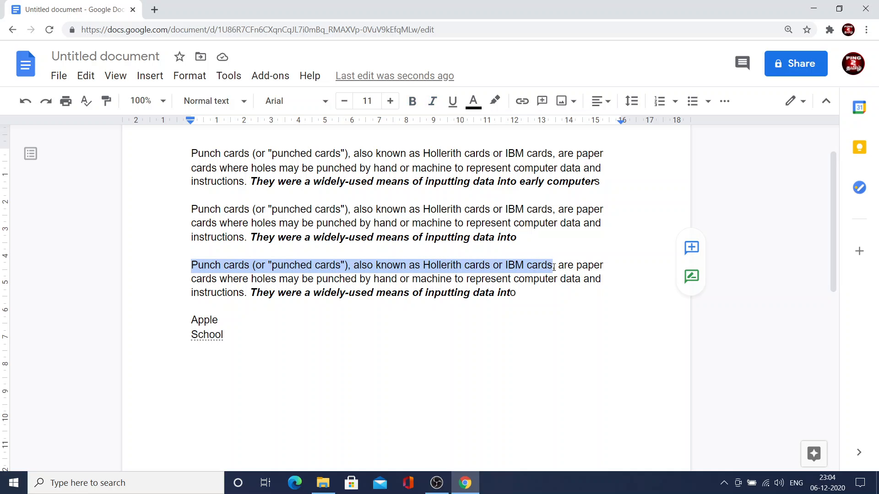
click(106, 105)
mouse_move(556, 265)
mouse_down()
mouse_move(308, 281)
mouse_move(191, 266)
mouse_up()
click(622, 290)
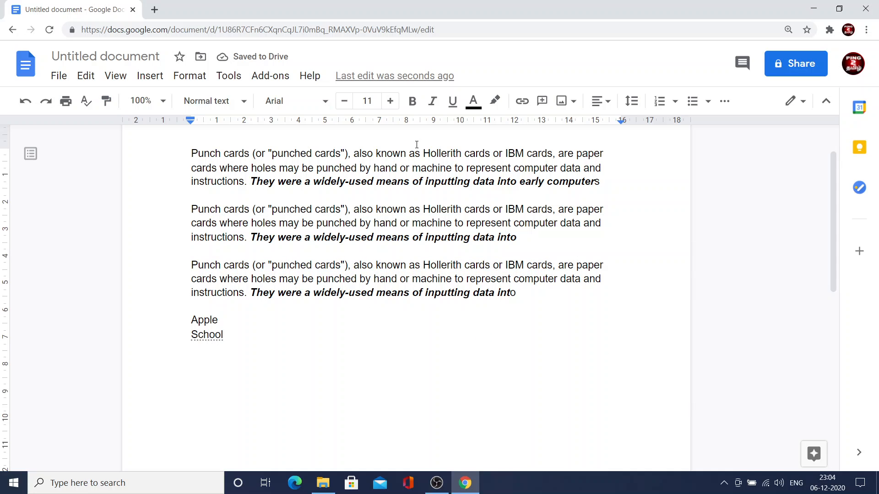
Turn on bold and italic at the end of the third paragraph and copy that formatting onto the paragraph's first line with Paint format.
click(411, 104)
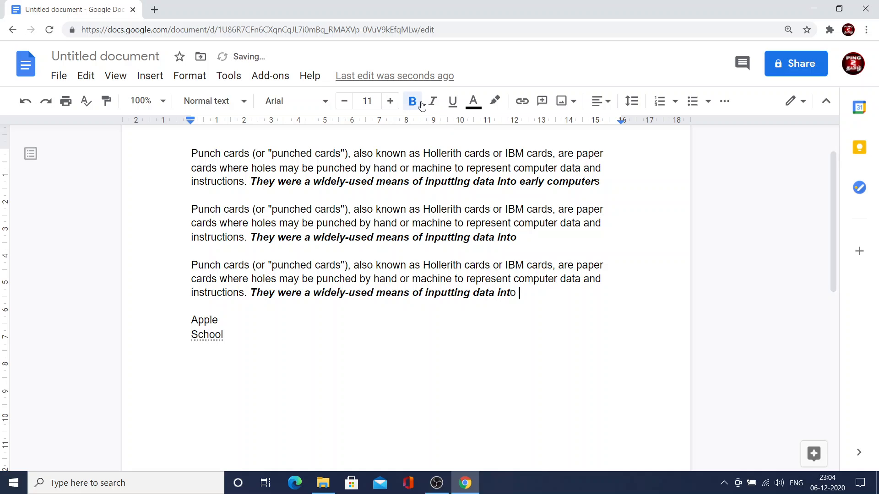
click(433, 105)
click(114, 103)
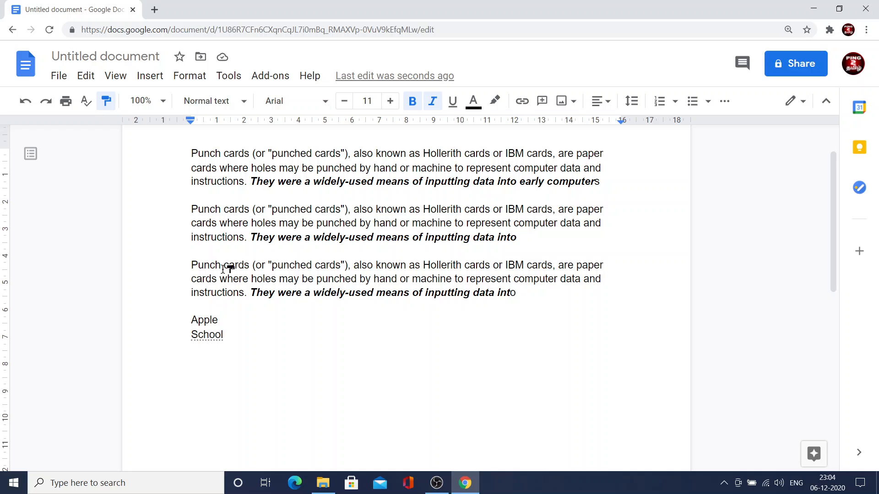
drag(191, 265, 605, 266)
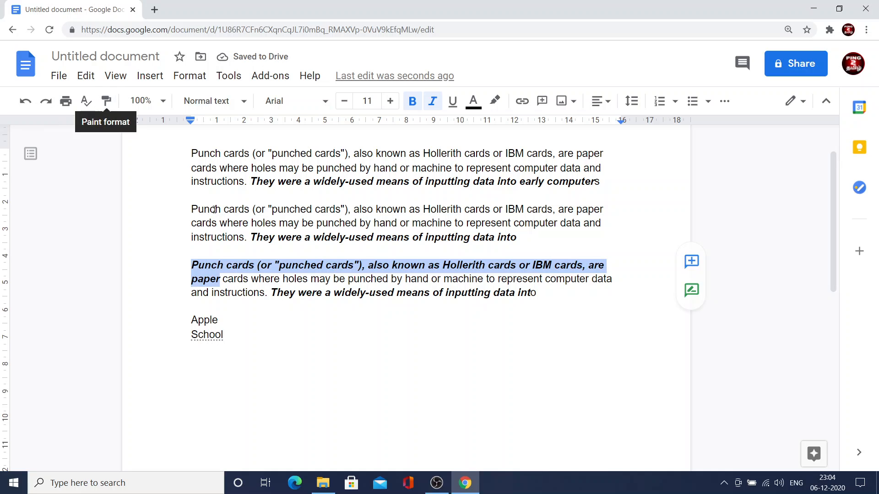
Examine the available zoom levels and the paragraph styles, including the Subtitle options and the default style and reset options.
click(164, 102)
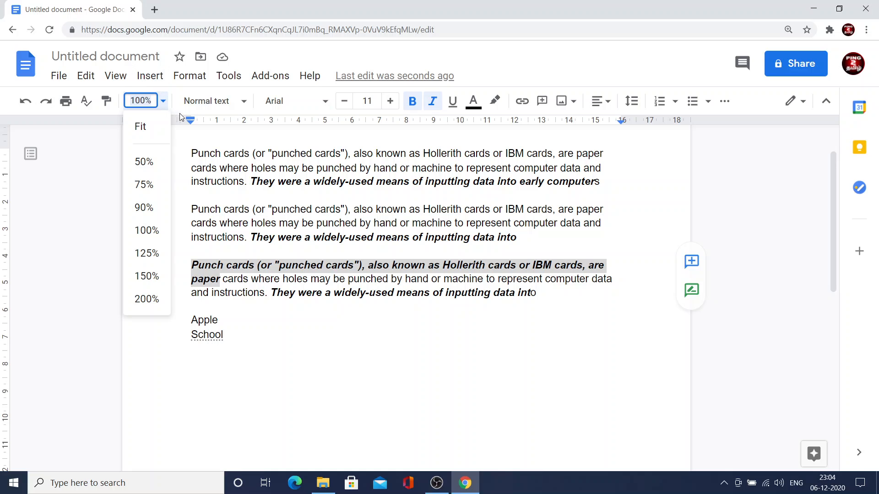
click(246, 102)
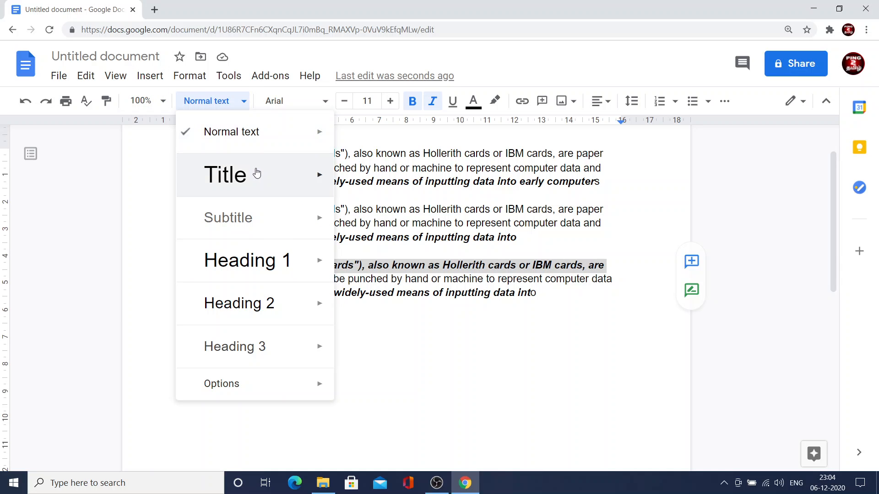
mouse_move(276, 223)
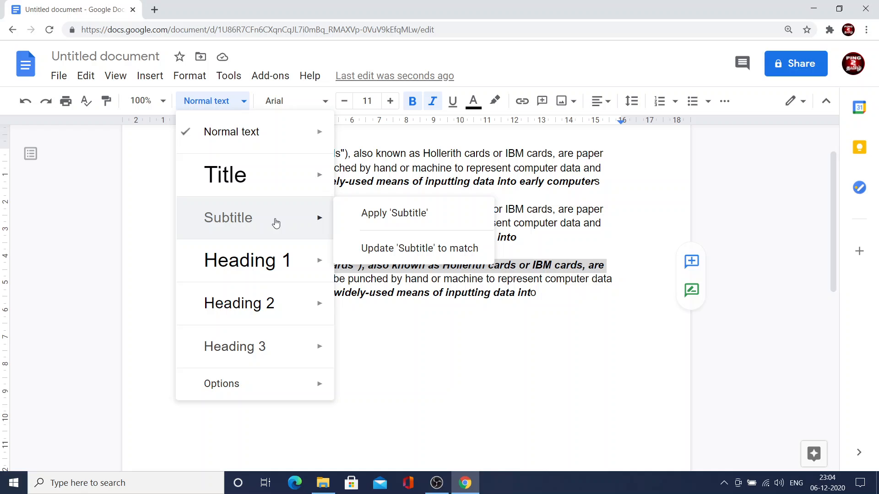
mouse_move(283, 260)
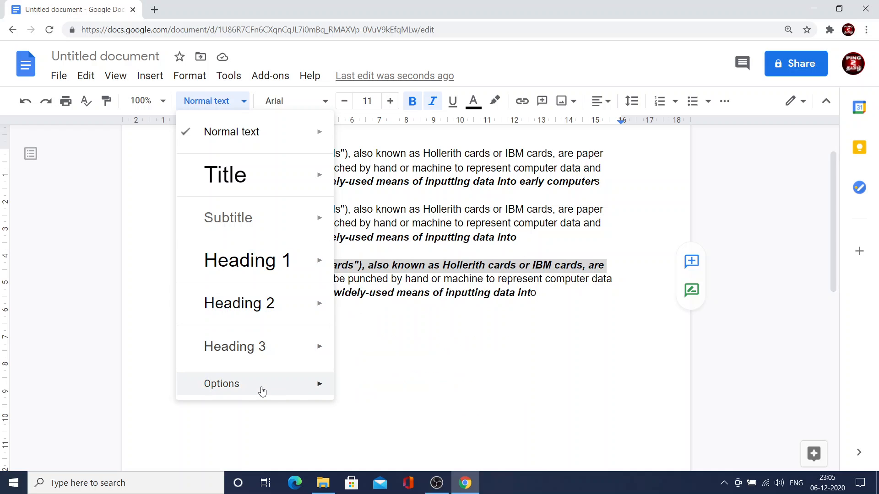
mouse_move(265, 390)
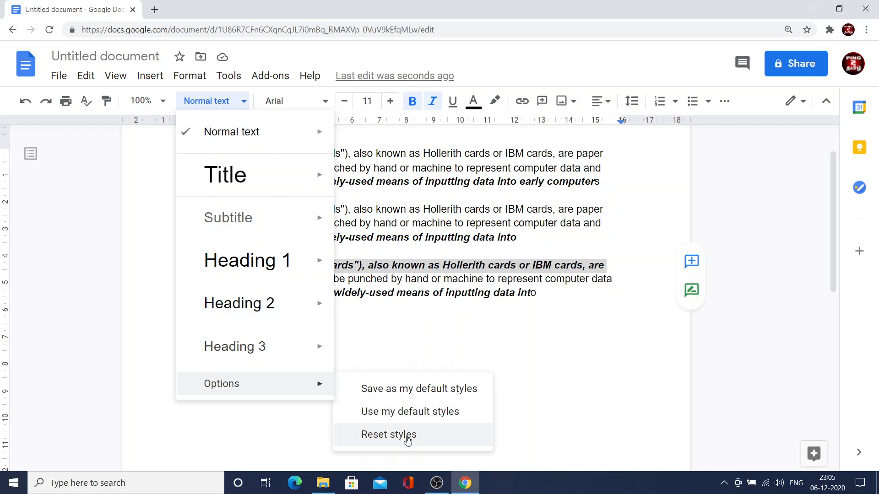
click(515, 411)
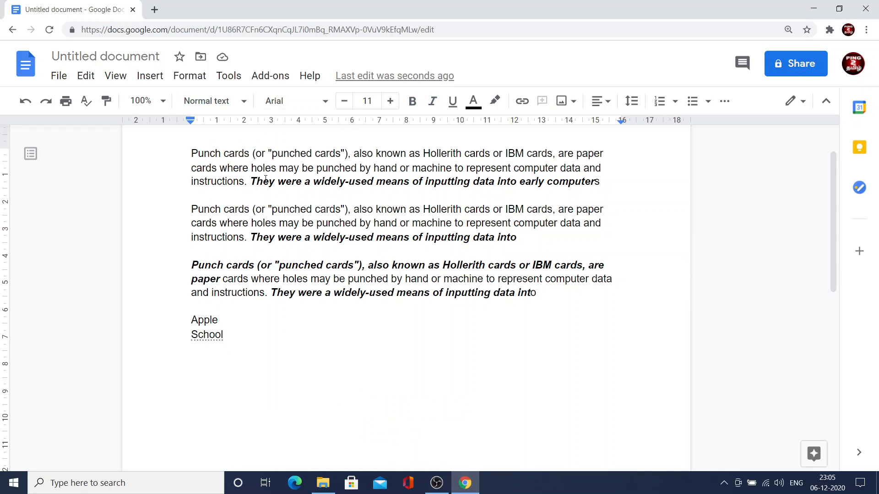
click(244, 103)
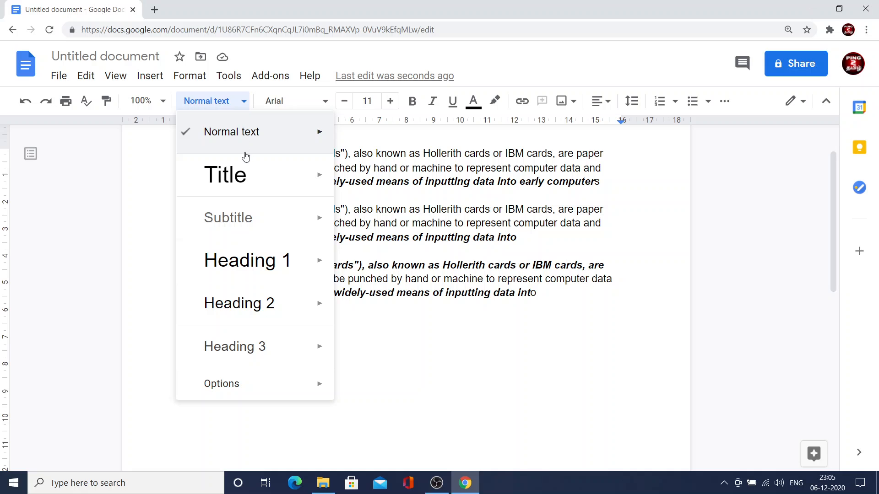
Add Roboto from the extended font collection for the empty line below "School", and raise its font size to 13 before reducing it again.
click(304, 104)
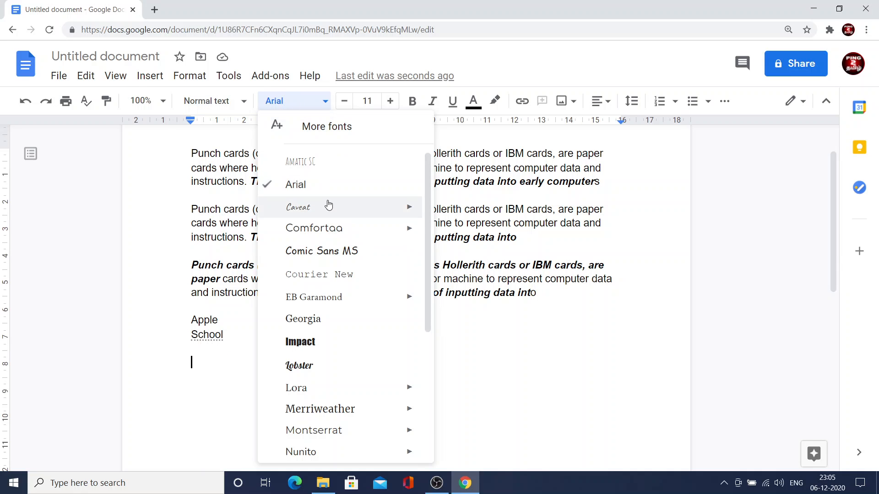
scroll(328, 206, down, 5)
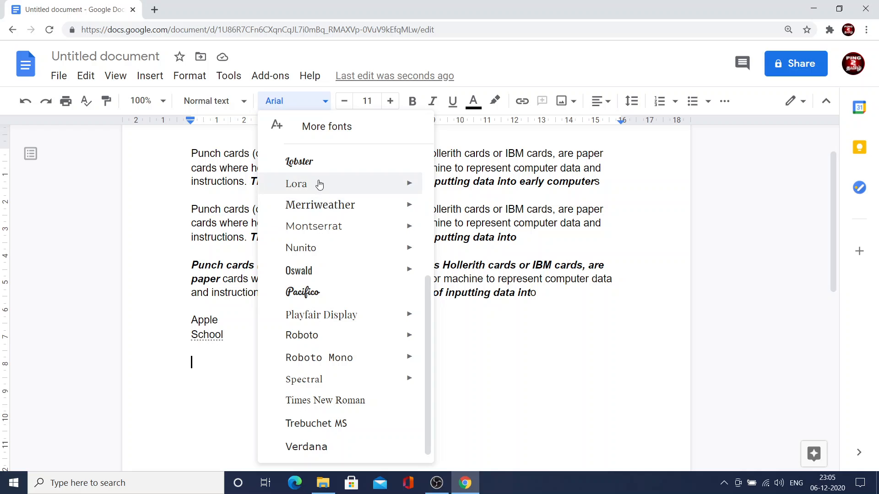
scroll(337, 261, up, 5)
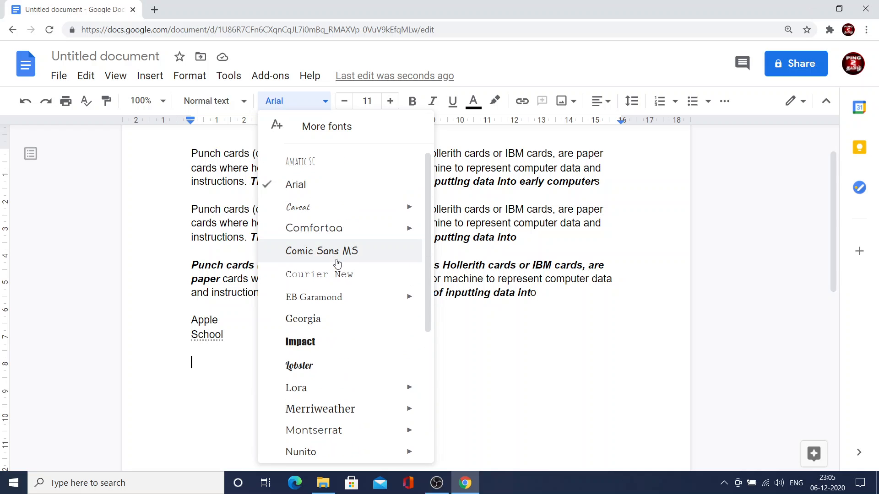
click(327, 127)
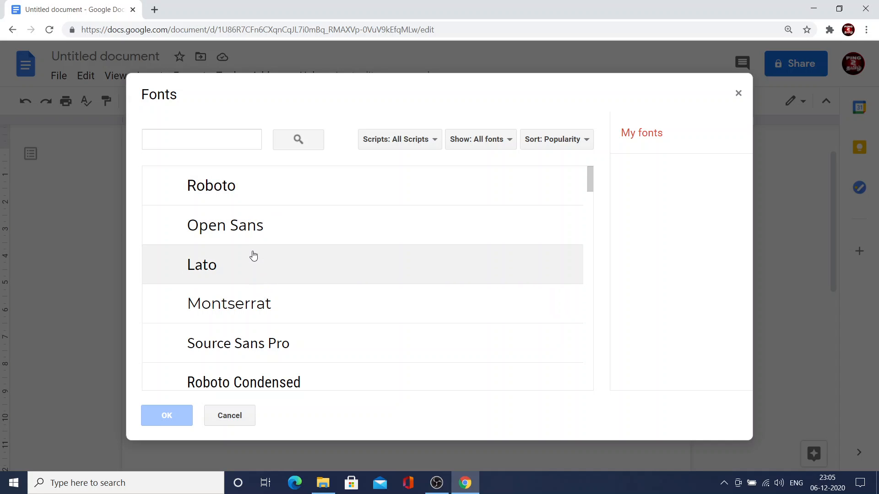
click(257, 194)
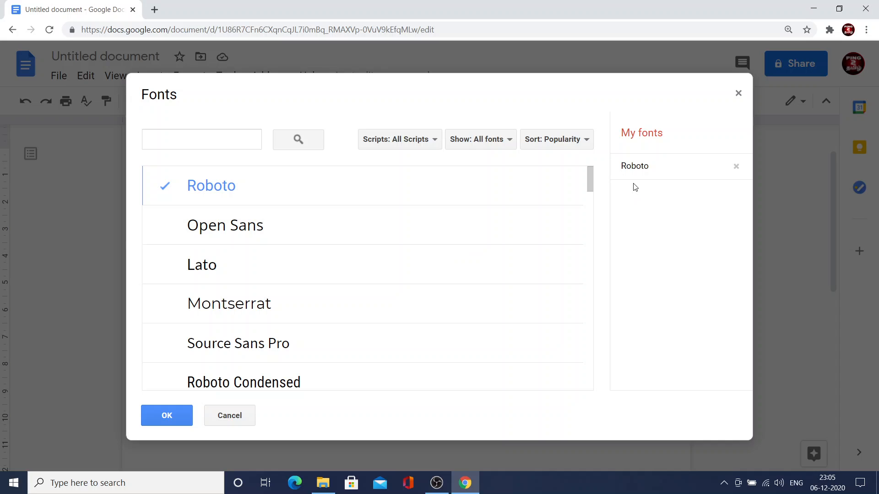
click(186, 418)
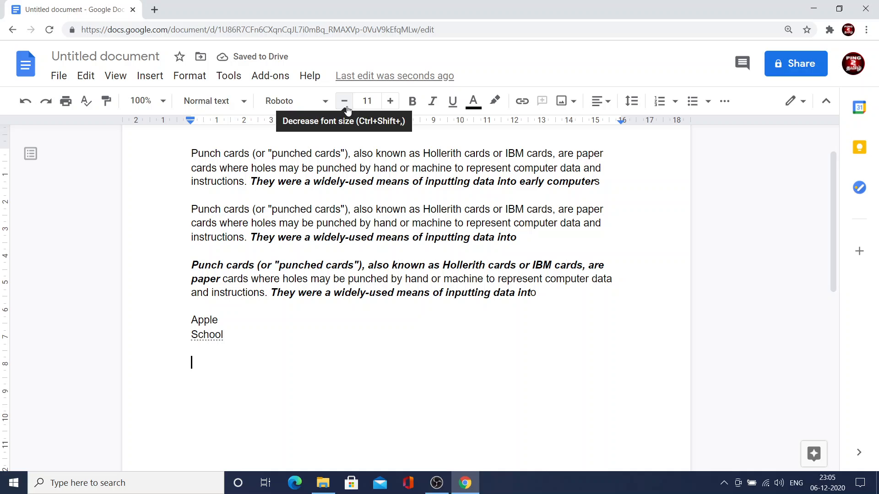
click(390, 102)
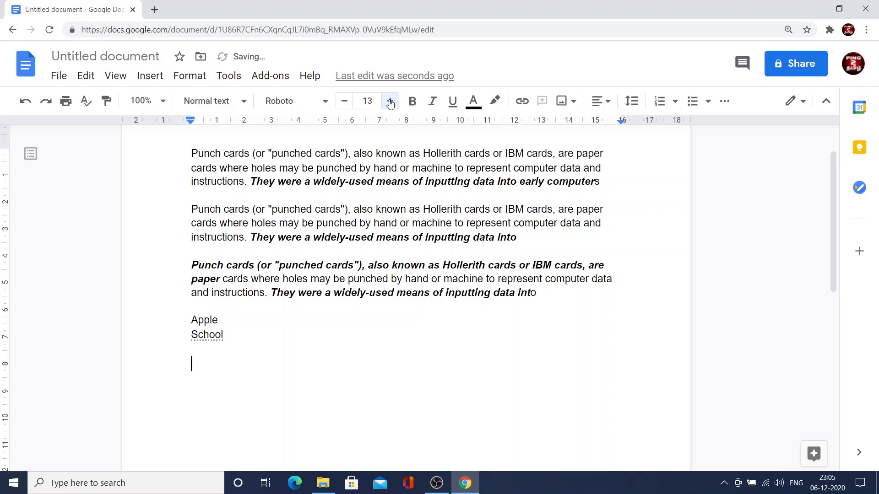
click(344, 101)
Make "IBM" bold and the word "paper" italic in the first line of the second paragraph.
drag(524, 210, 505, 210)
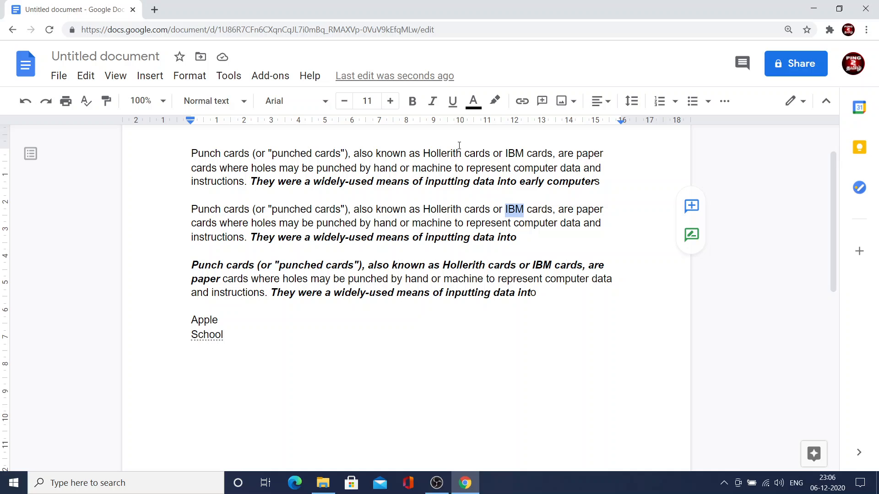
click(413, 103)
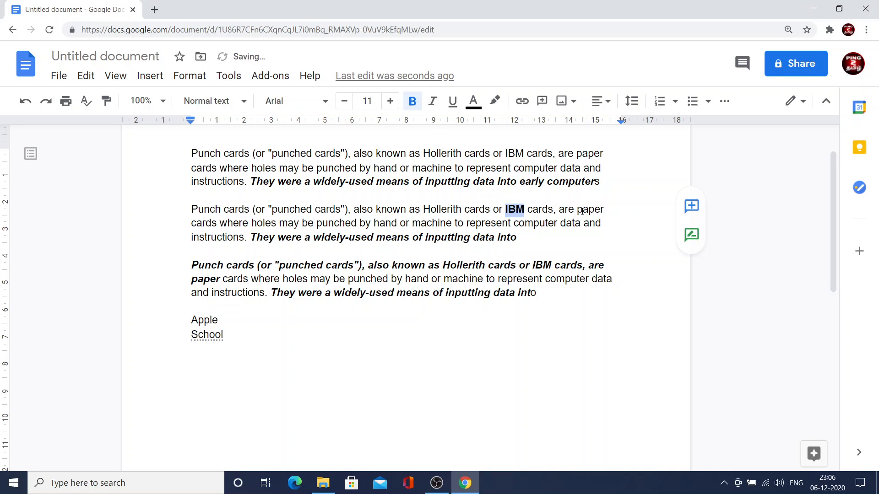
drag(606, 209, 575, 210)
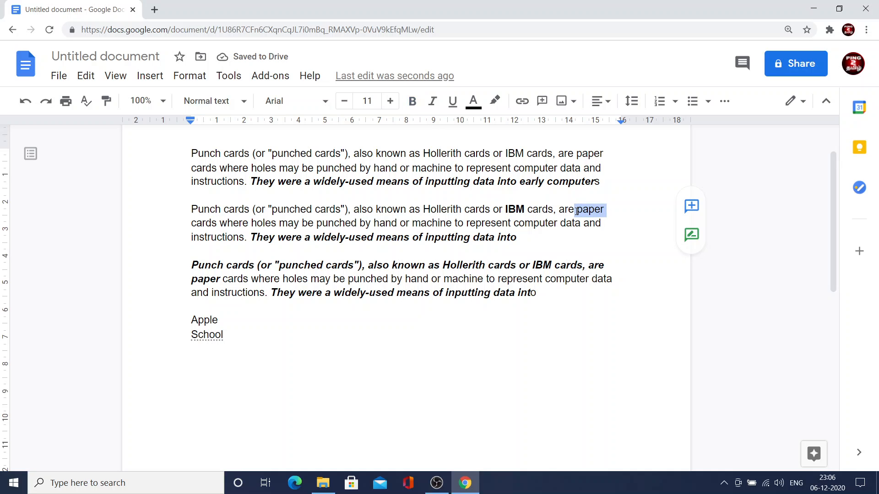
click(433, 102)
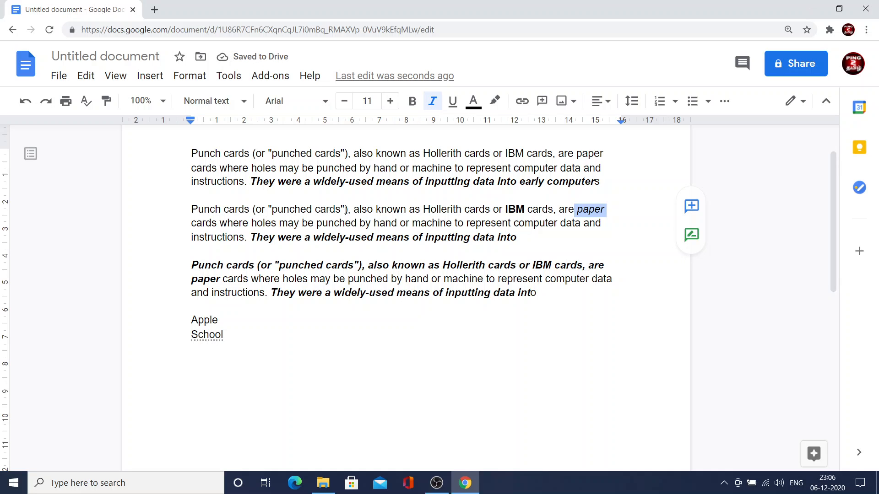
Underline "punched cards" in the second paragraph and give it orange text with a bright green highlight.
drag(342, 210, 269, 211)
click(453, 104)
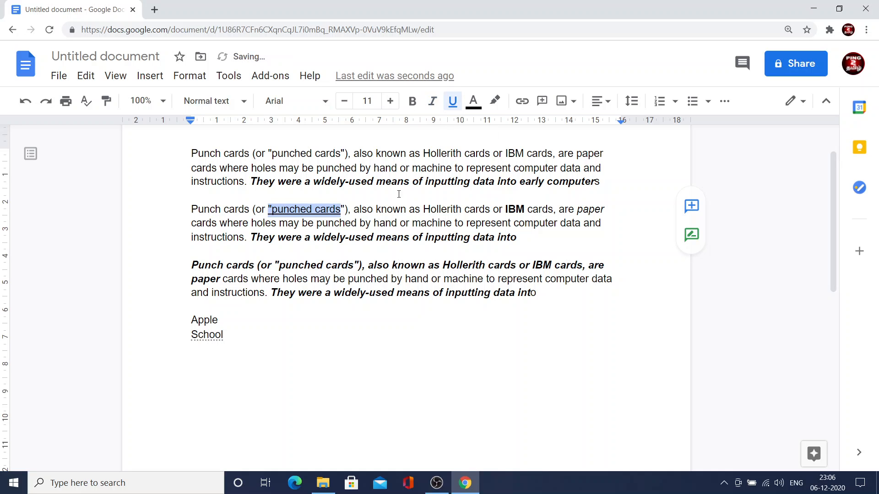
click(477, 106)
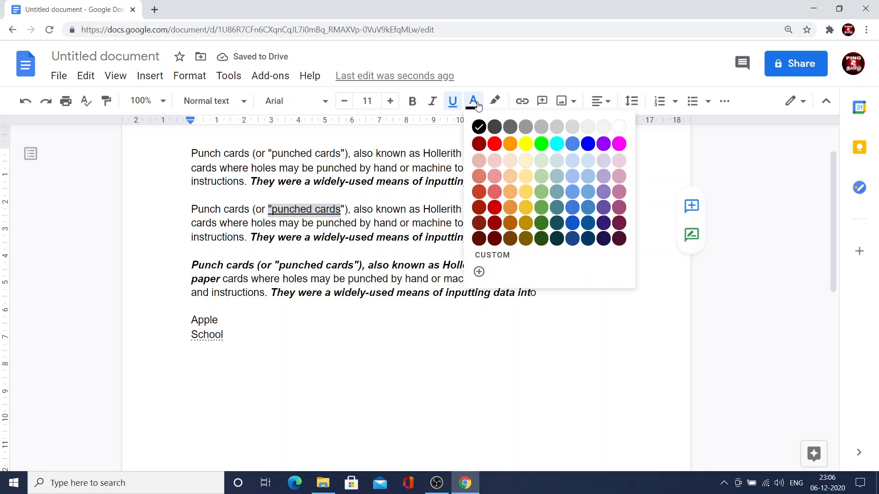
click(512, 143)
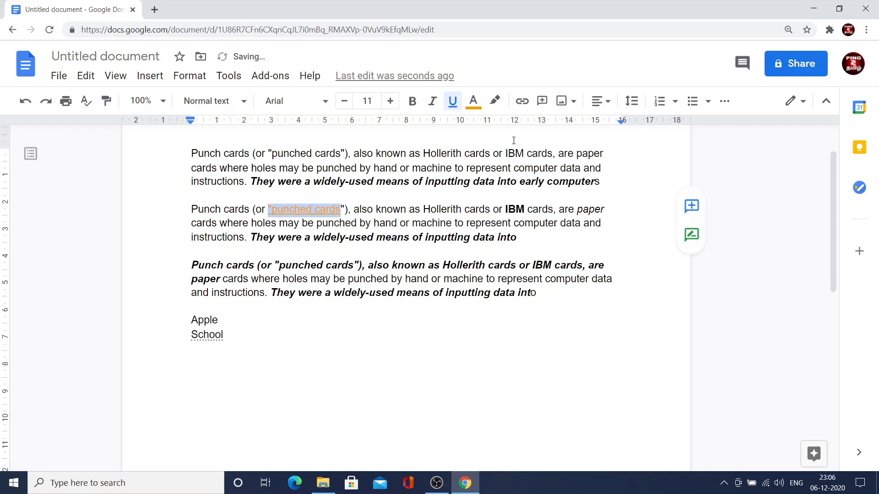
click(495, 105)
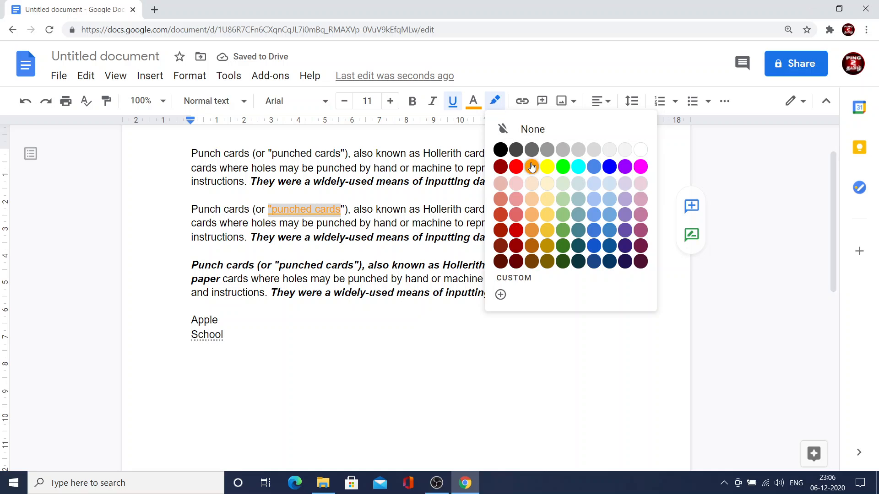
click(562, 169)
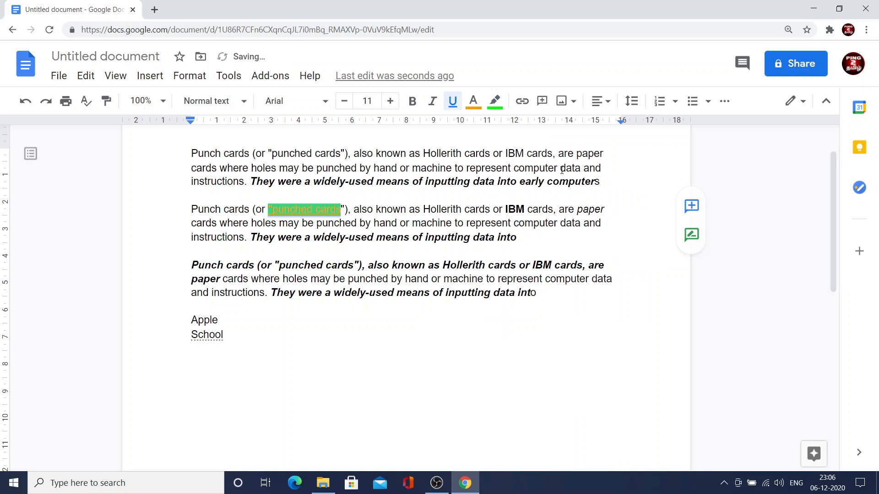
Insert a link to "rmc" directly after the word "Apple".
click(608, 319)
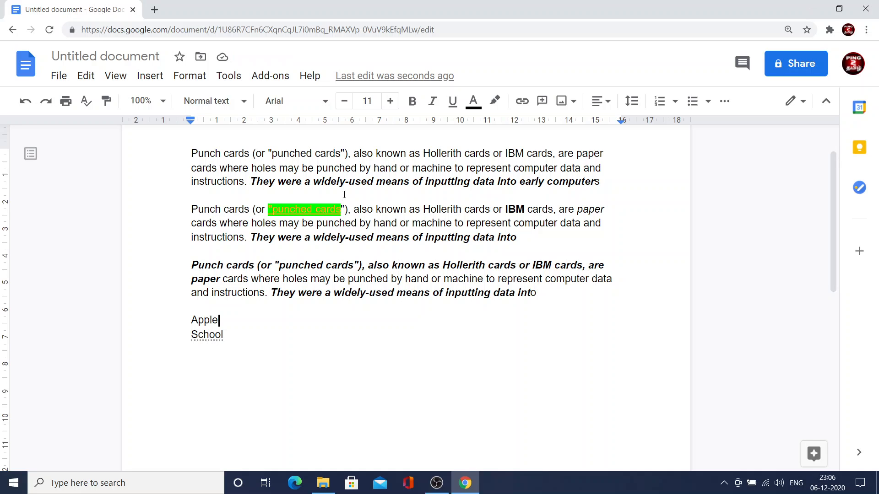
click(522, 102)
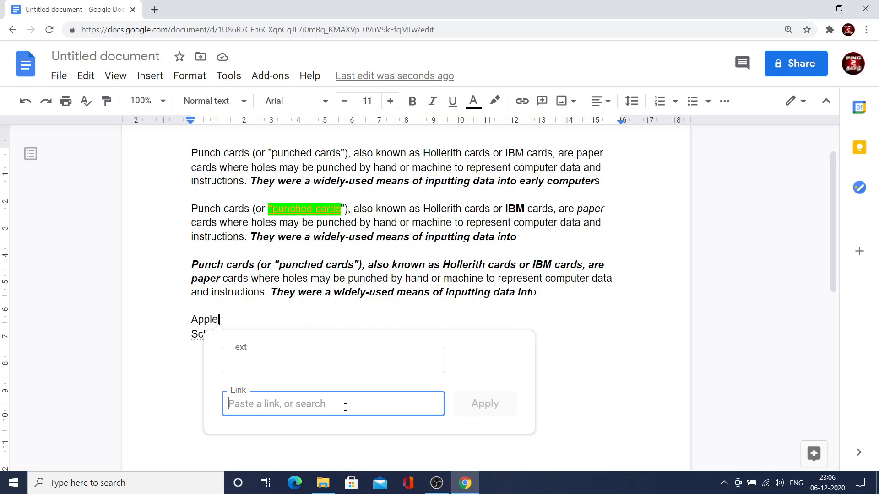
text(rmc)
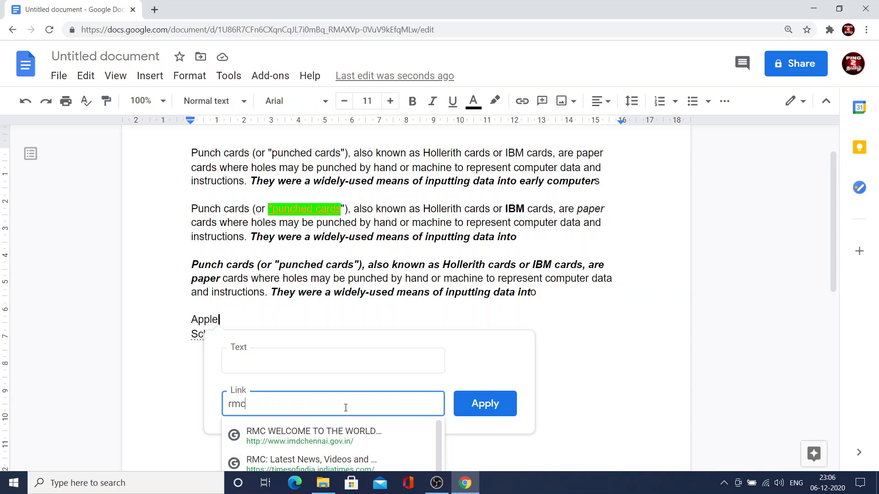
click(504, 409)
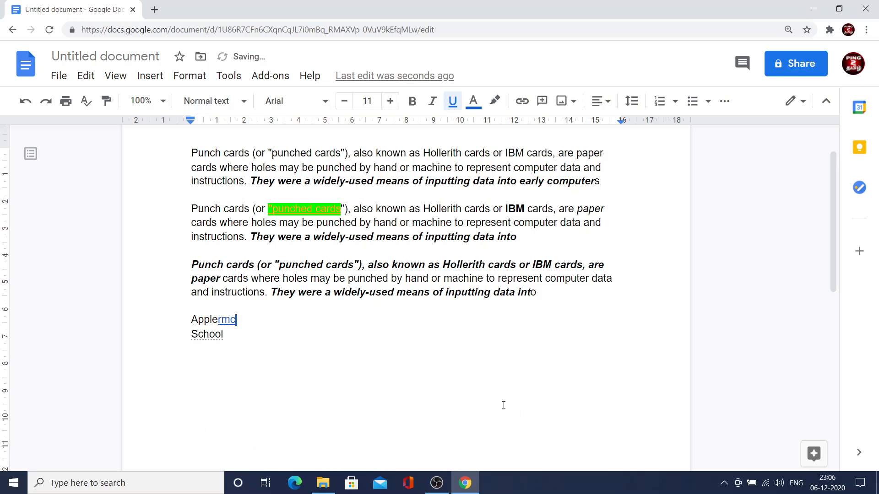
Open the inserted rmc link, reload its page, and return to the document.
click(231, 320)
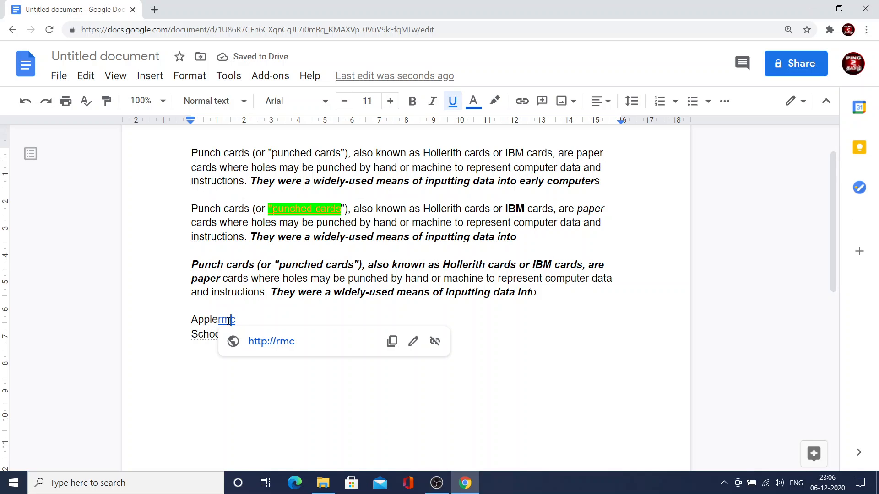
click(295, 343)
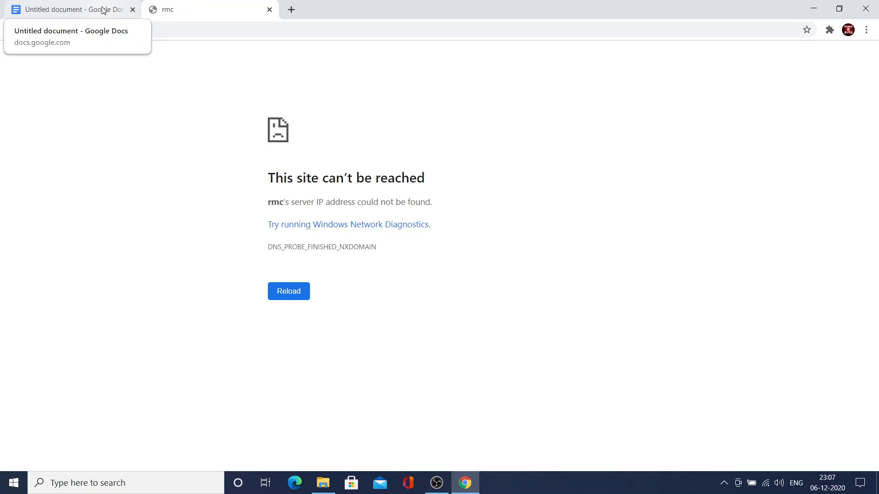
click(294, 297)
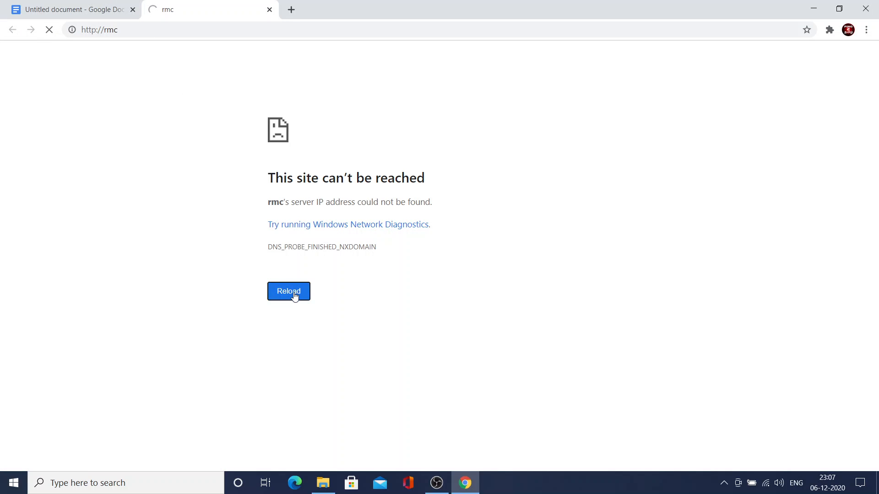
click(295, 296)
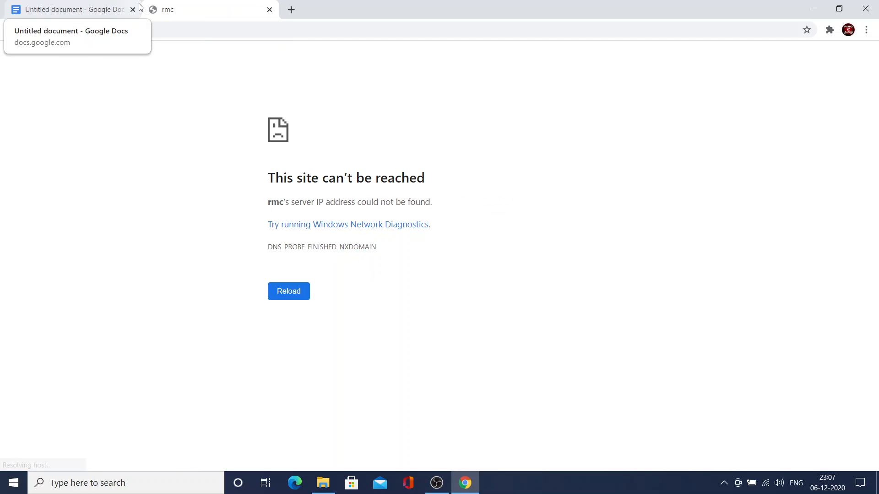
click(99, 10)
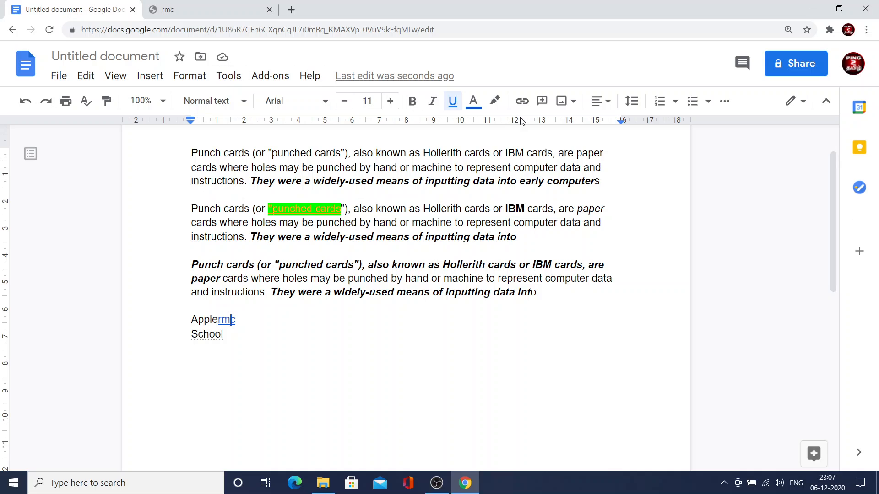
Delete the rmc link that follows the word "Apple", leaving no comment on that line.
click(544, 103)
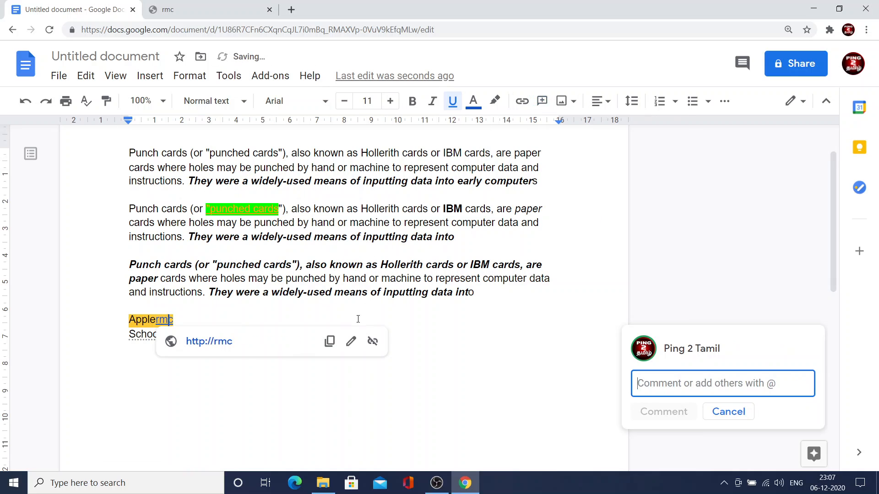
click(290, 342)
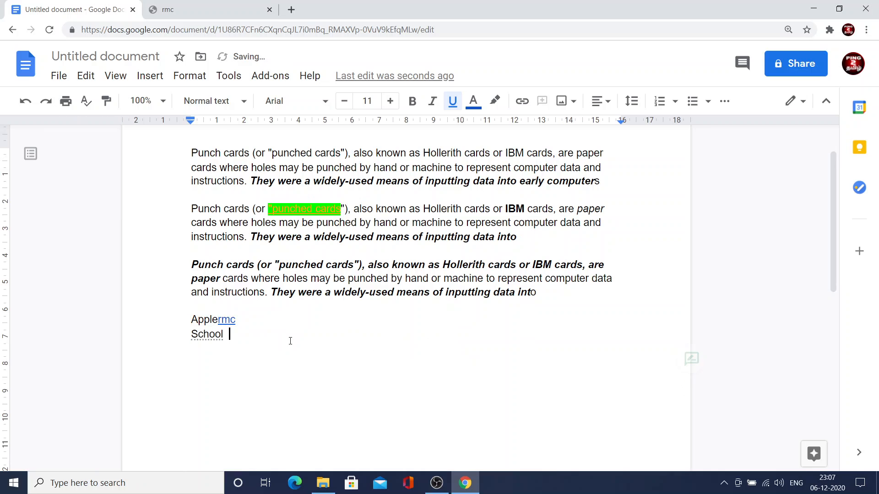
drag(236, 320, 223, 319)
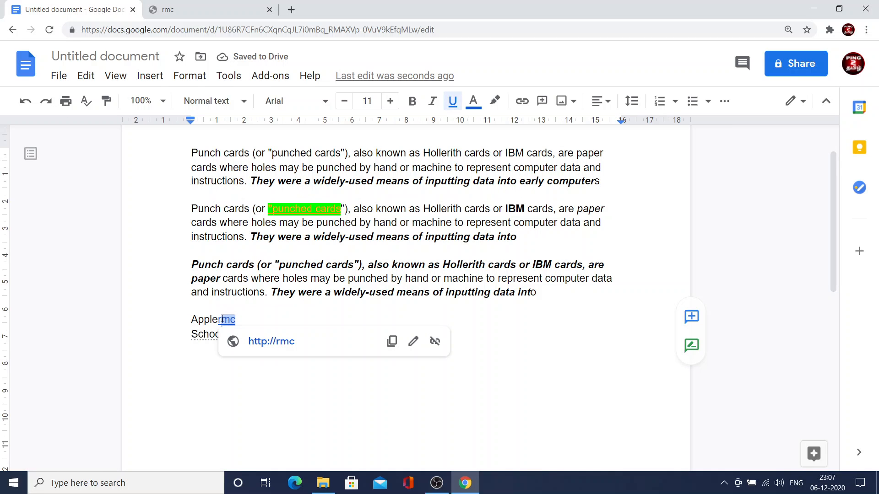
key(BackSpace)
key(BackSpace)
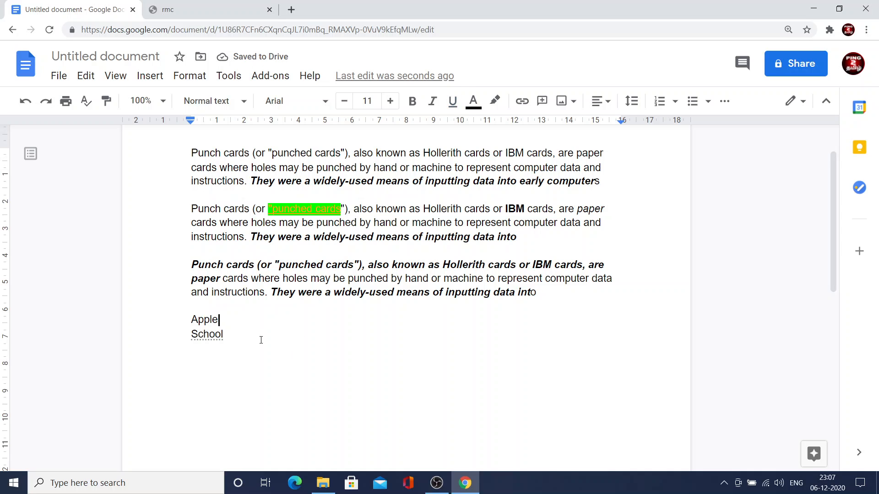
Add the comment "reopen on january" to the word "School" on the last line.
click(233, 337)
click(543, 108)
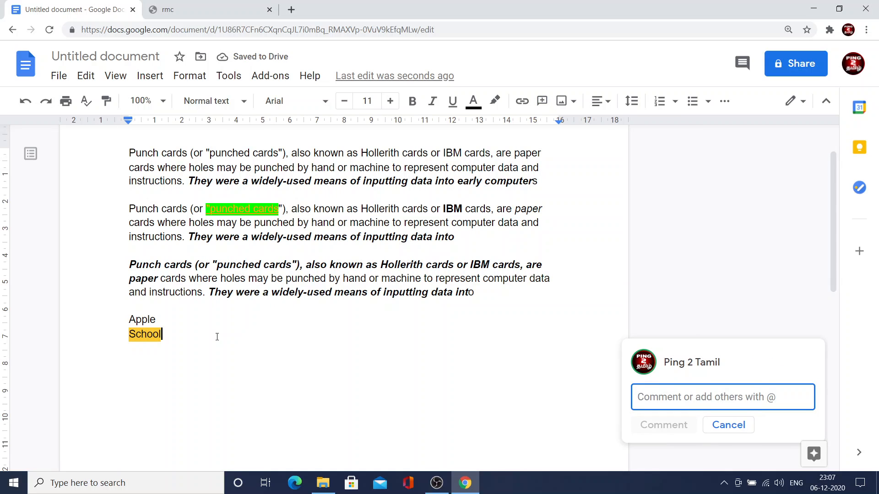
text(wi)
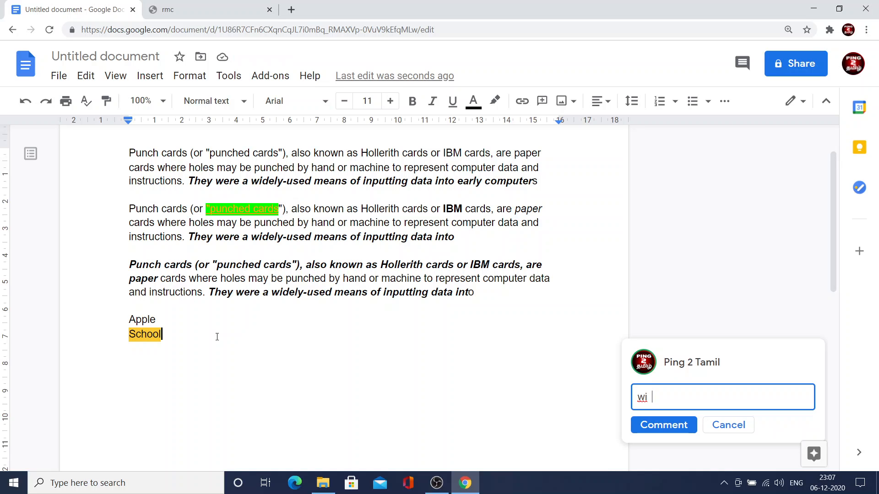
key(BackSpace)
key(BackSpace)
key(BackSpace)
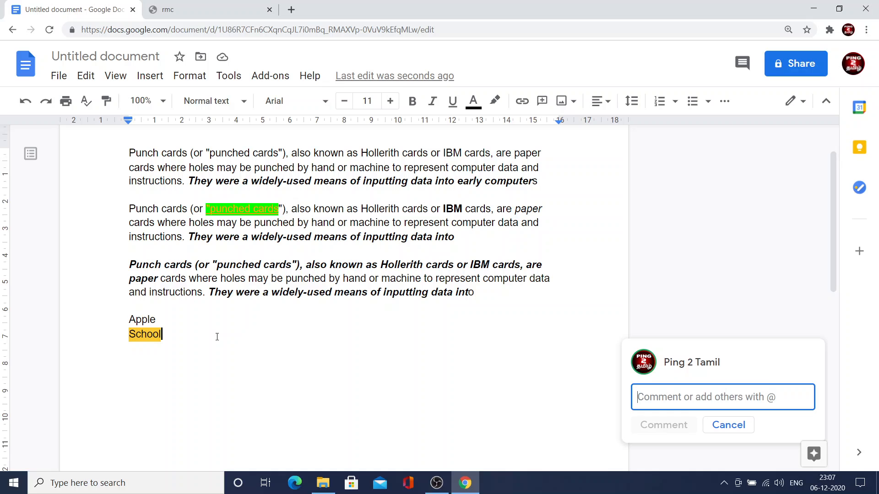
text(re)
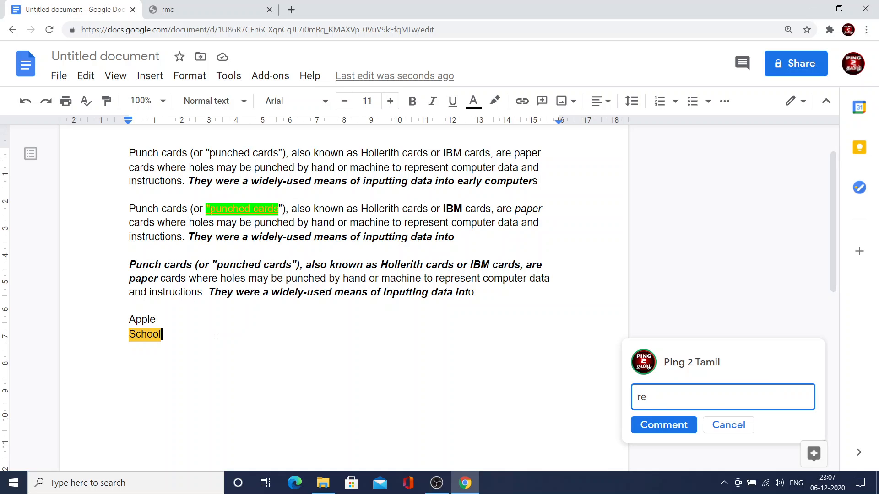
text(open on january)
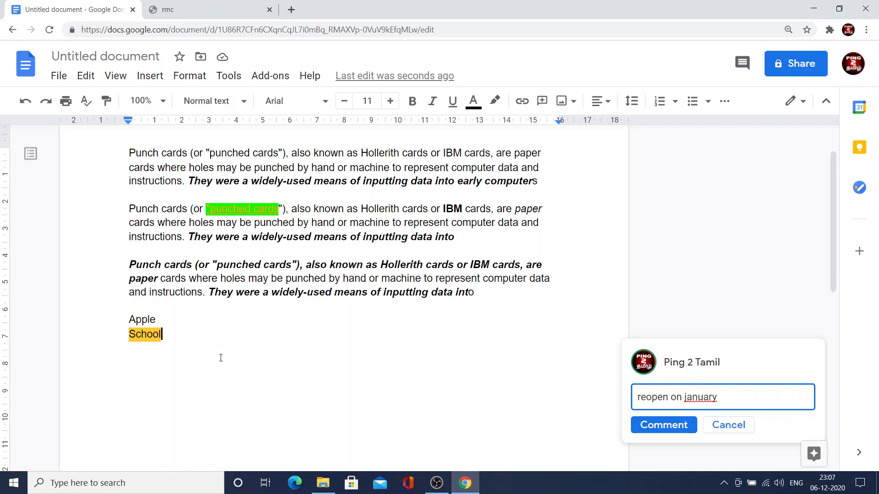
click(666, 425)
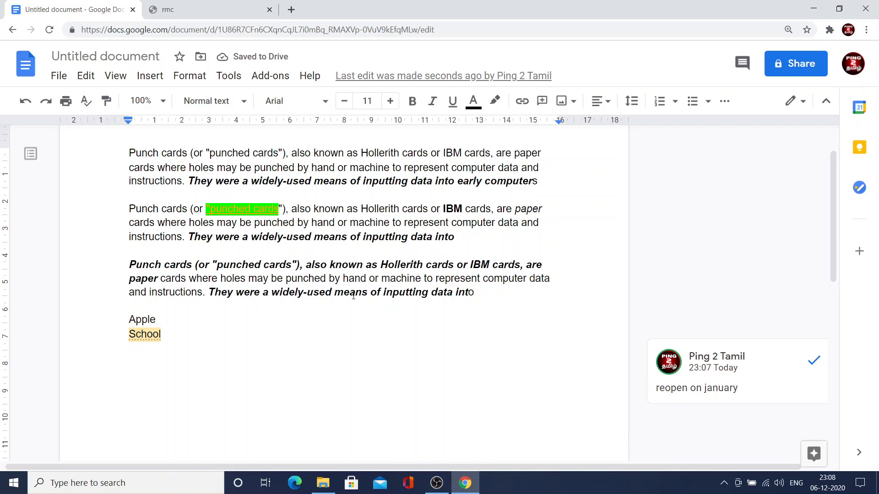
click(177, 352)
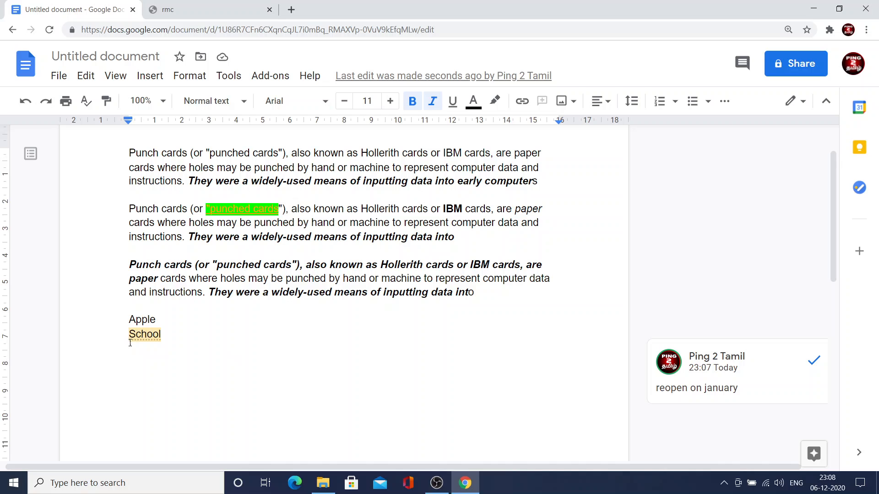
Review the available sources for inserting an image after the word "Apple", without inserting one.
click(172, 325)
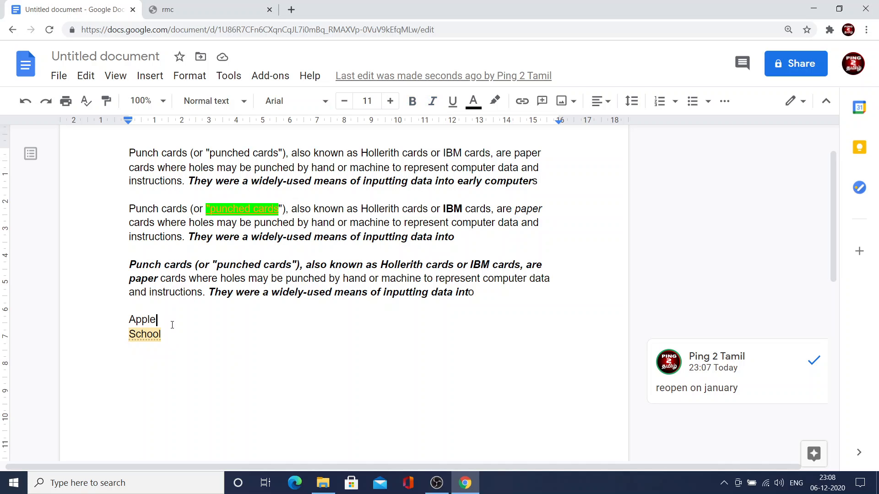
click(571, 102)
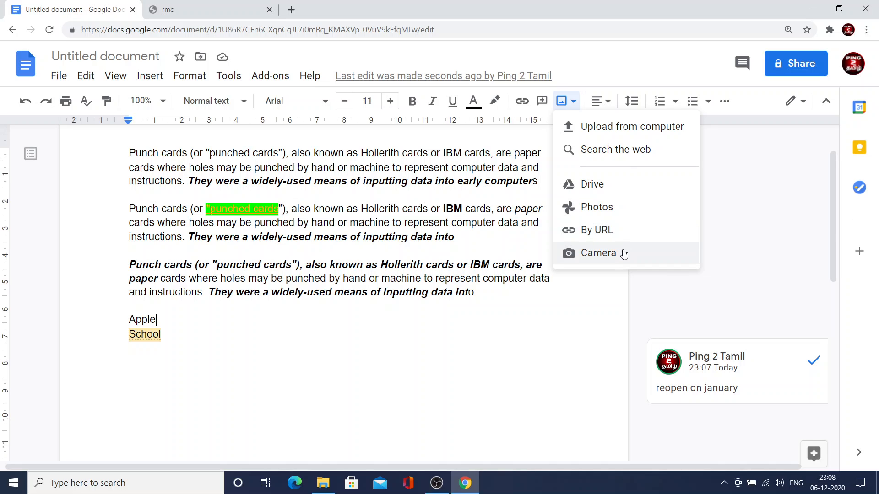
click(573, 318)
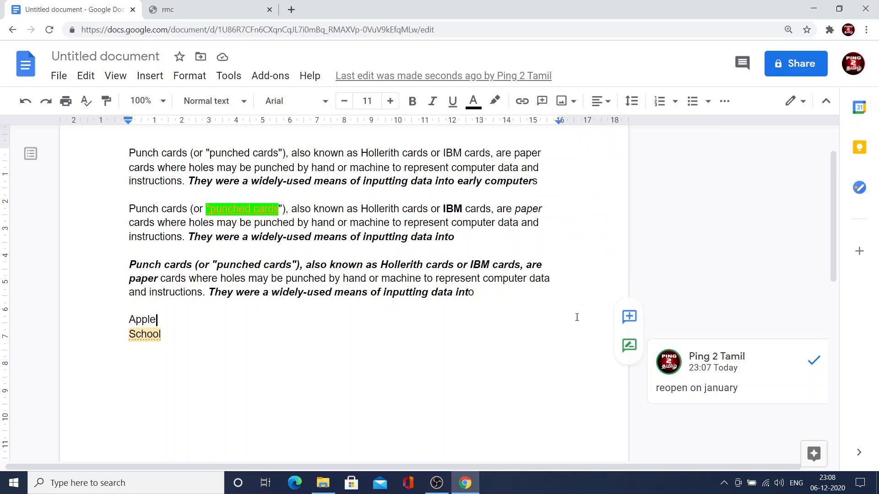
Try left, centre and right alignment in turn on the whole first paragraph.
click(611, 106)
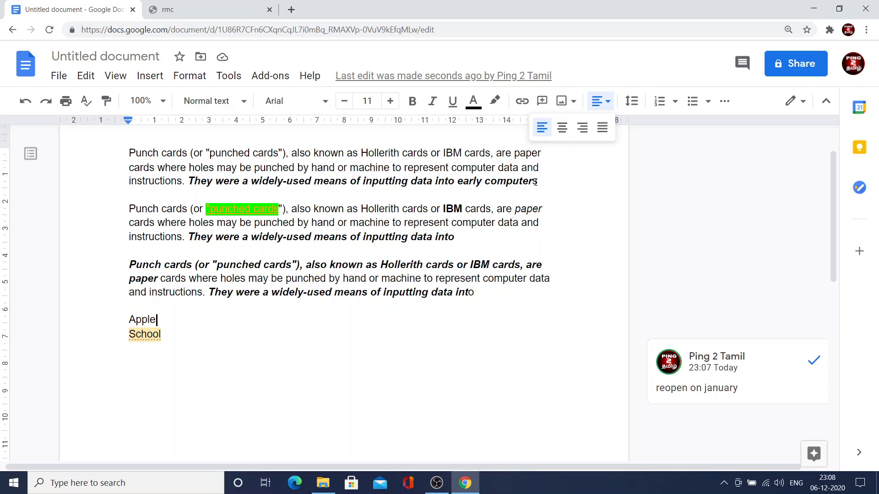
drag(536, 182, 79, 136)
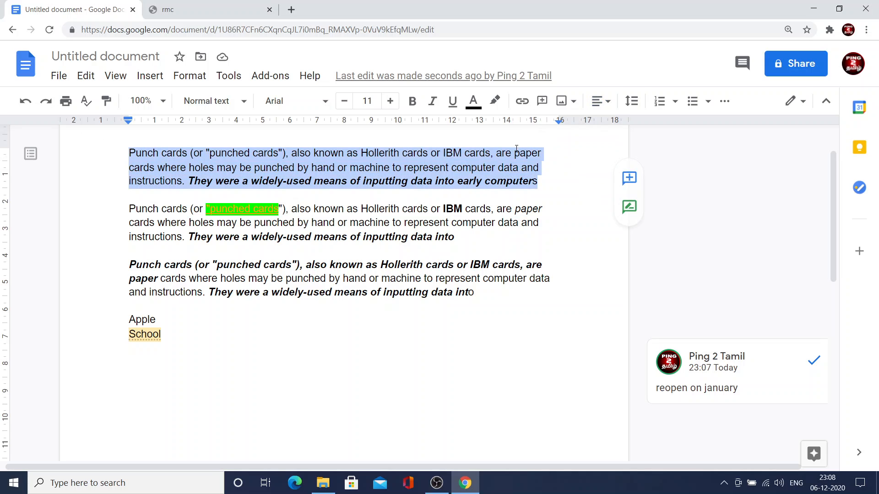
click(611, 105)
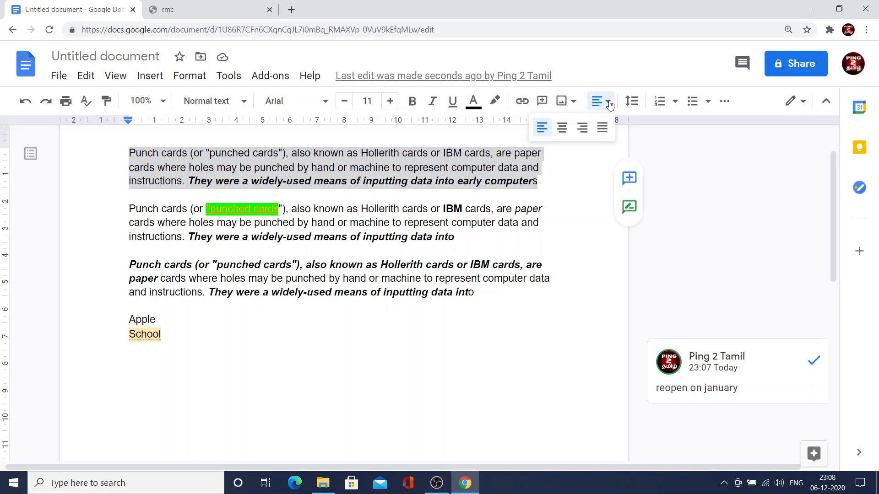
click(546, 133)
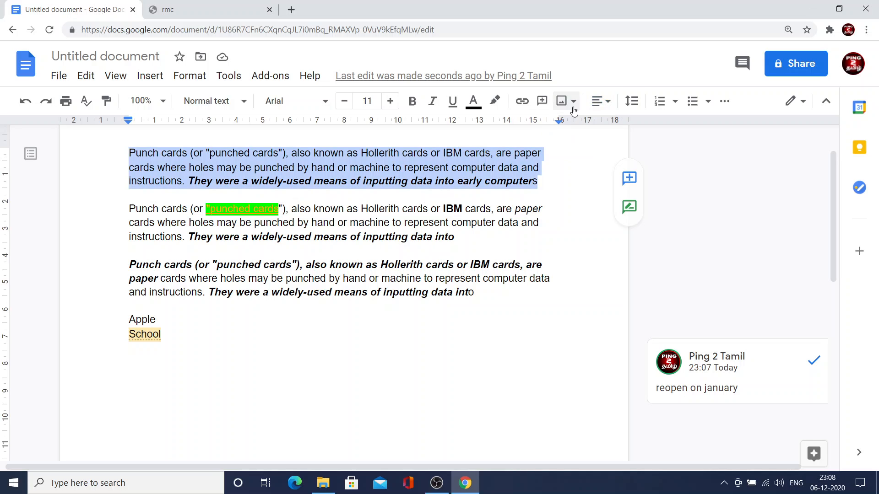
click(600, 102)
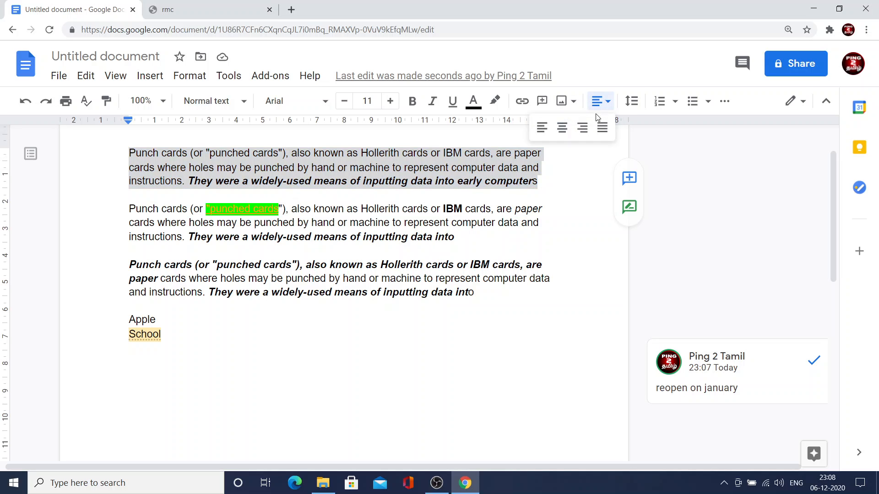
click(566, 133)
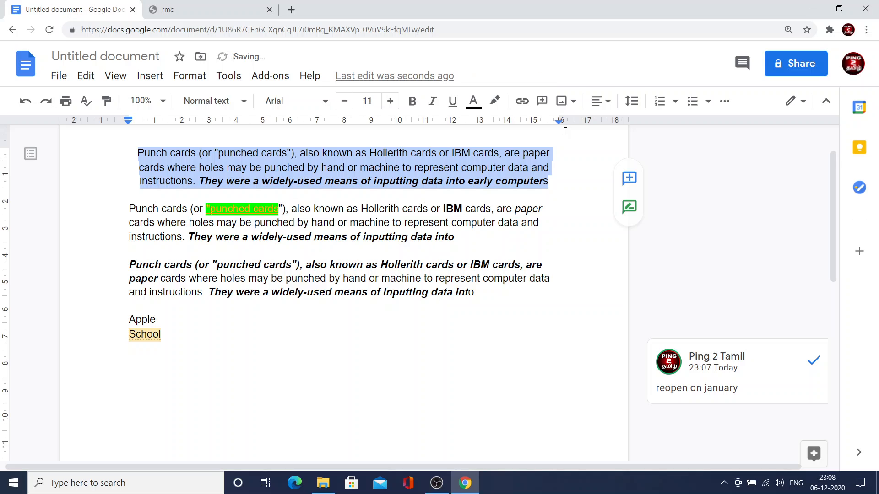
click(601, 101)
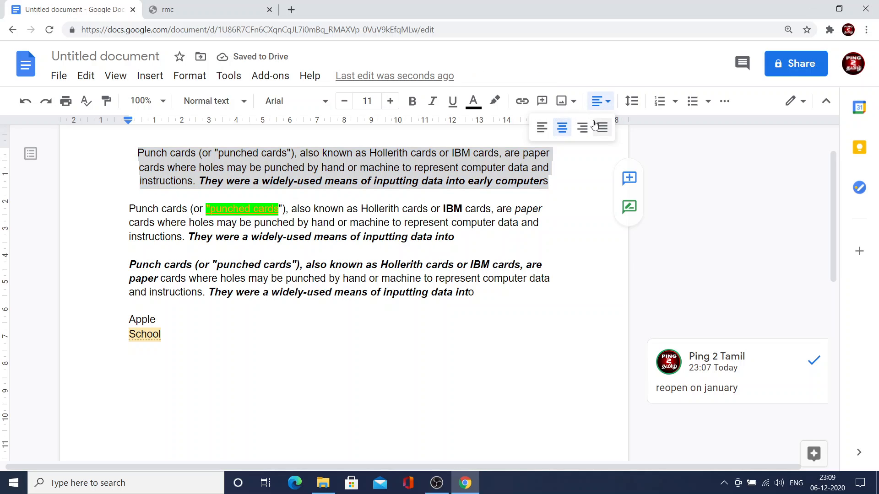
click(586, 129)
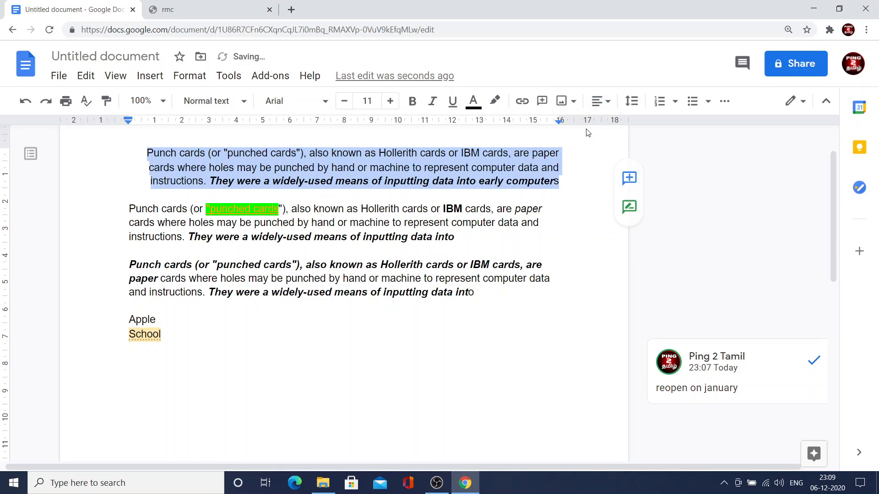
Justify the first paragraph and set its line spacing to Double.
click(606, 102)
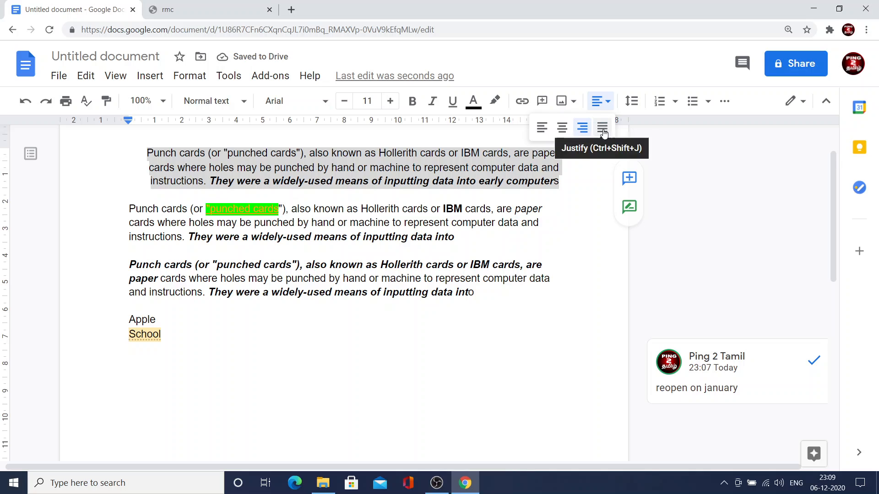
click(603, 132)
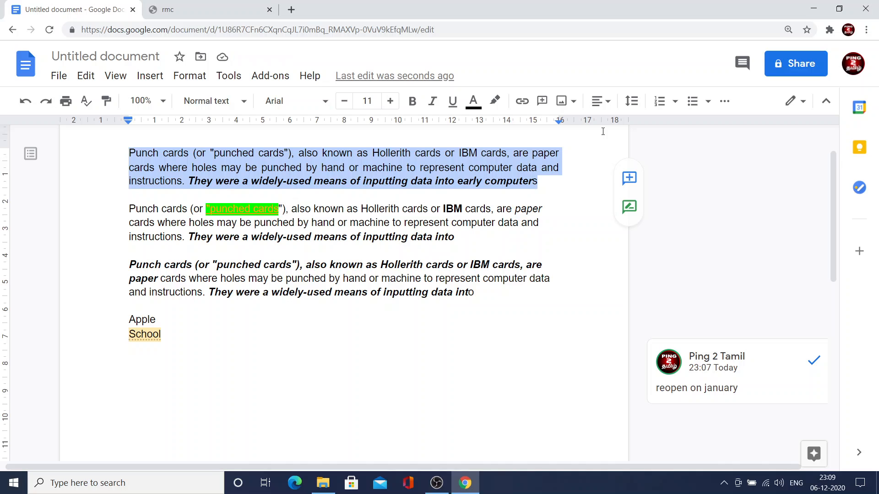
click(633, 102)
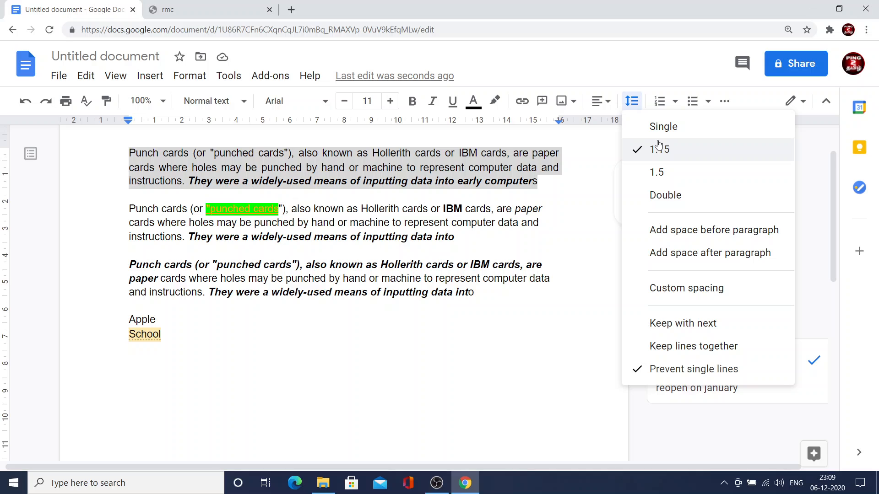
click(673, 196)
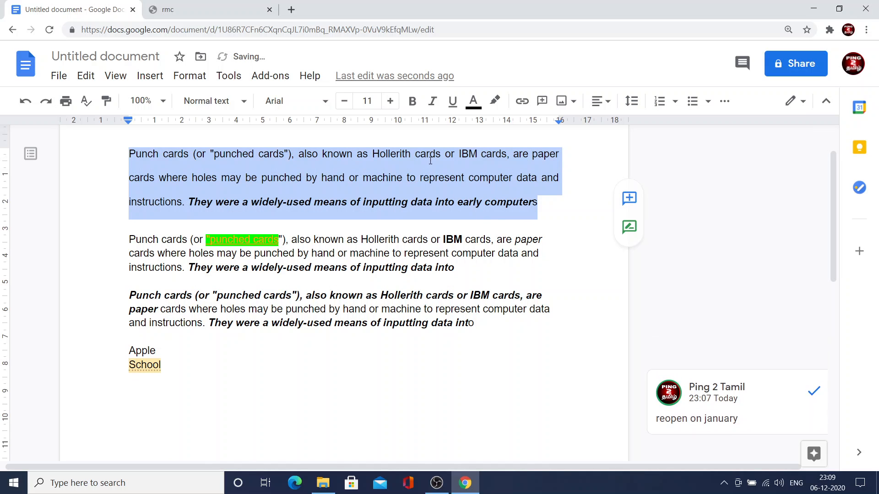
Turn the first paragraph into a bulleted list item with hollow square bullets and clear its formatting.
click(674, 101)
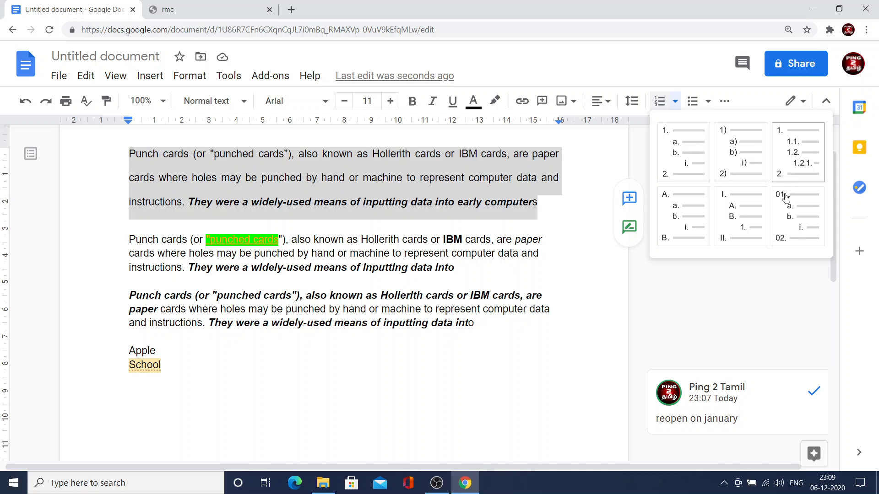
click(708, 103)
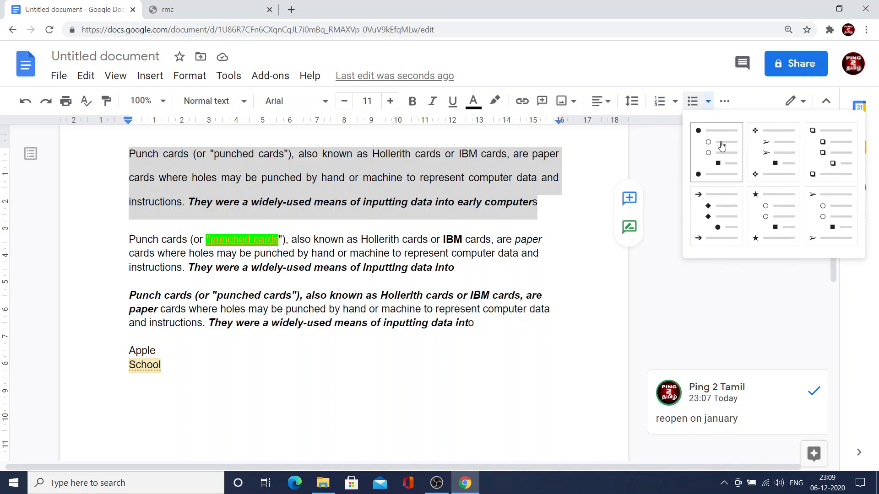
click(828, 146)
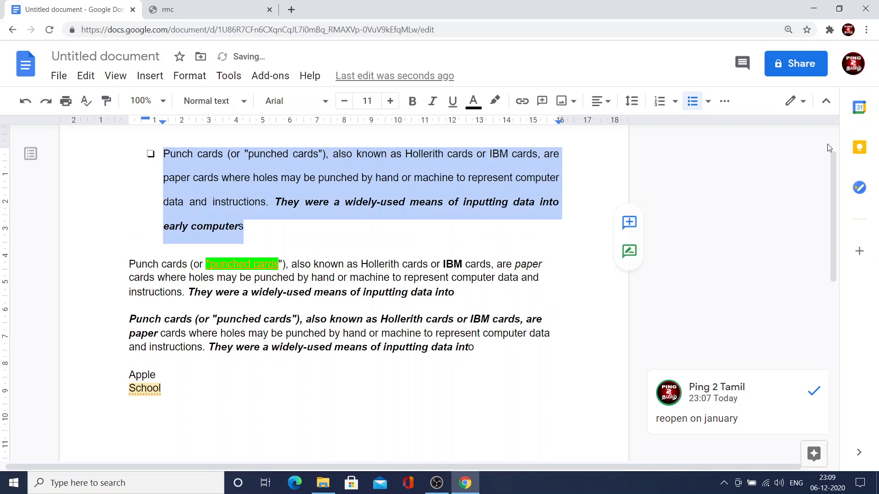
click(719, 102)
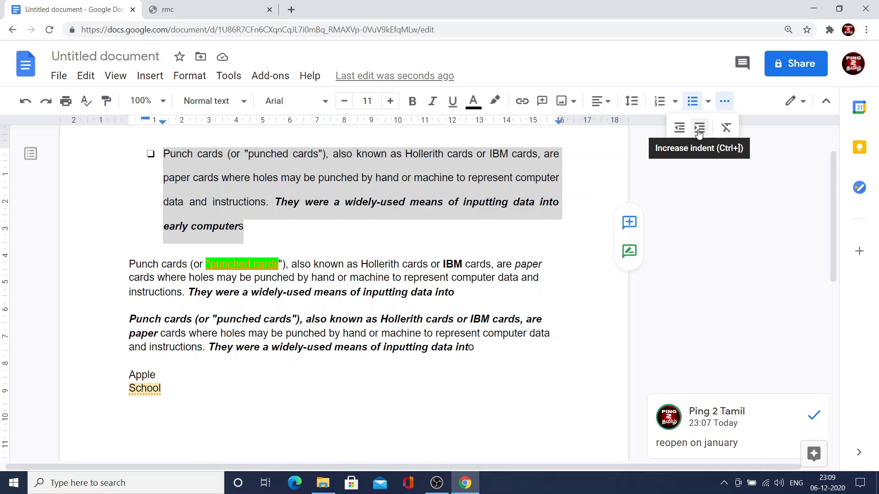
click(727, 129)
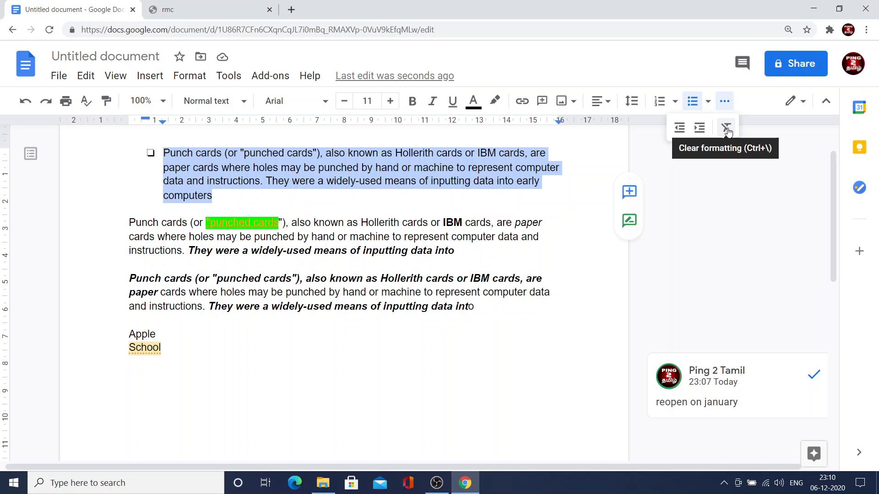
Switch the document from Editing to Suggesting mode and hide the menus.
click(800, 104)
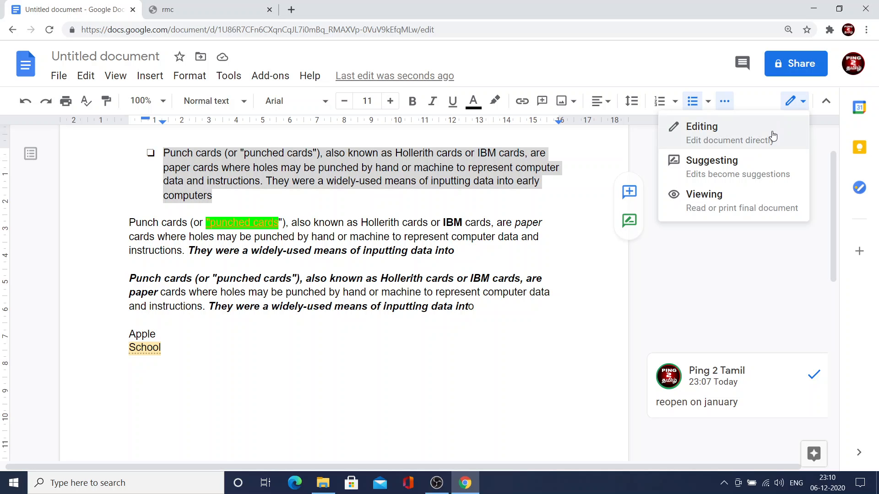
click(767, 165)
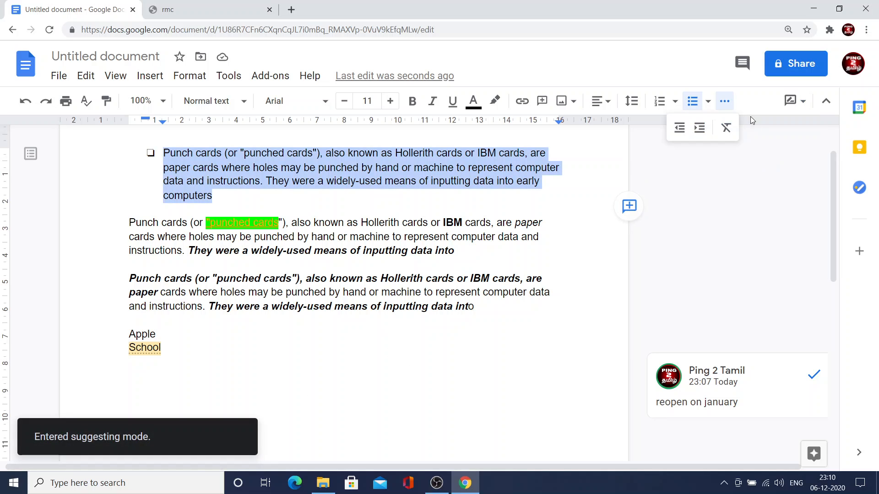
click(805, 104)
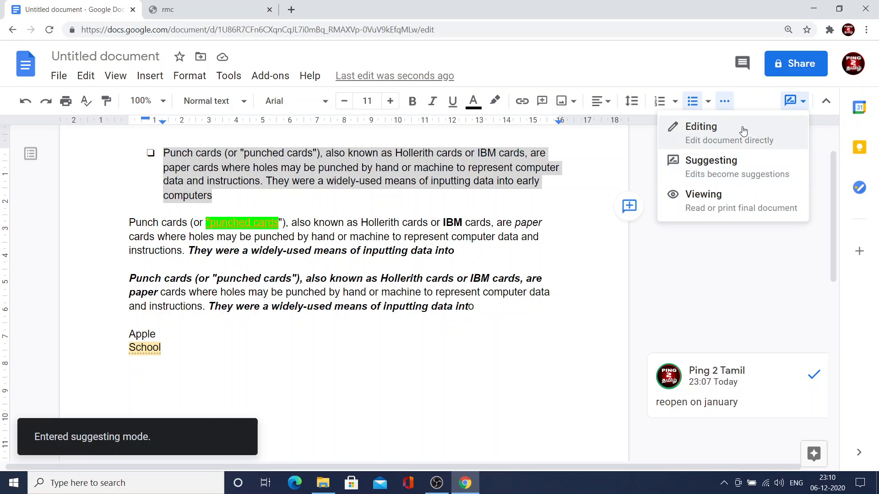
click(827, 101)
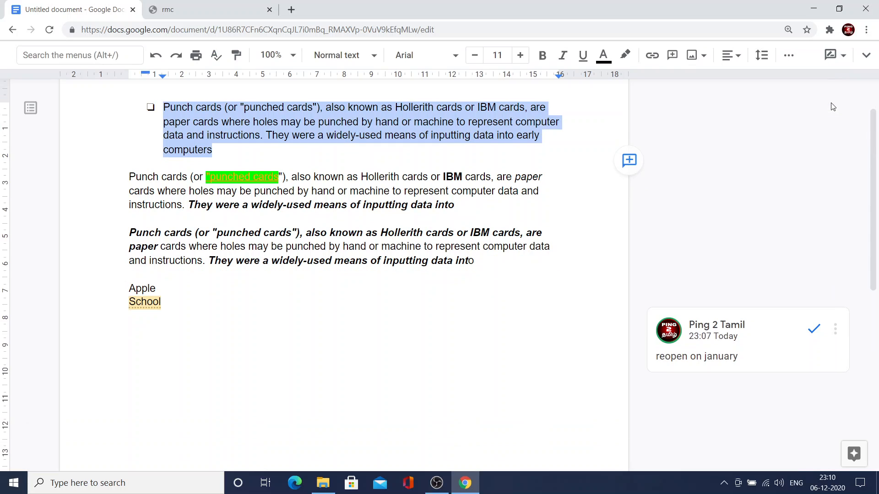